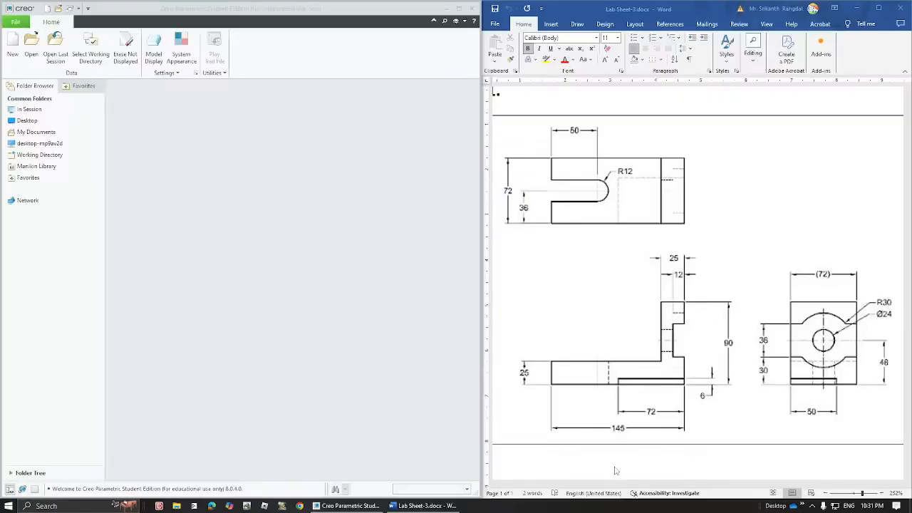
# - Point the working directory at the personal folder on the Desktop
pyautogui.moveTo(606, 485)
pyautogui.mouseDown()
pyautogui.moveTo(760, 490)
pyautogui.moveTo(752, 489)
pyautogui.mouseUp()
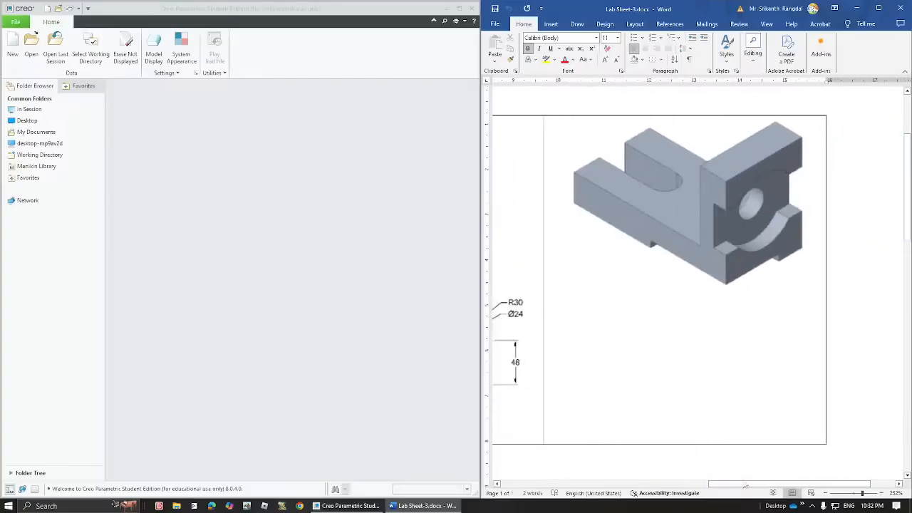
pyautogui.moveTo(745, 487); pyautogui.dragTo(598, 476)
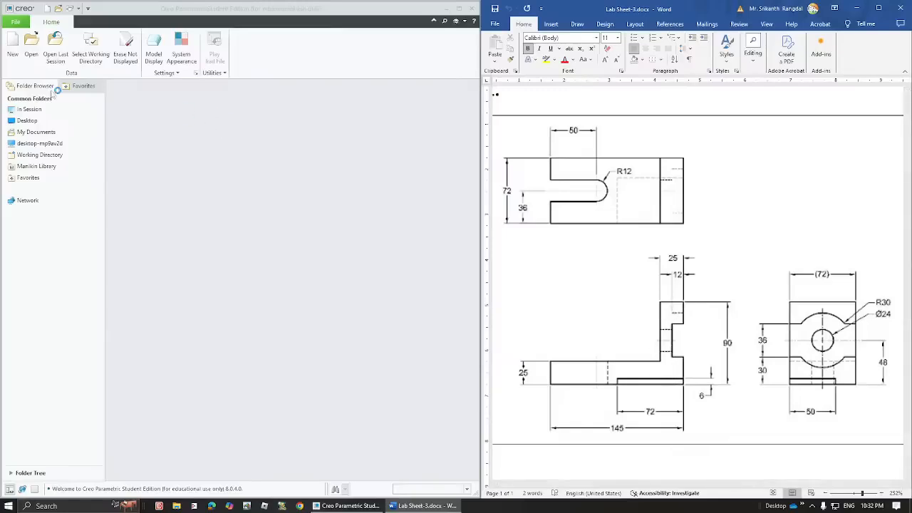
pyautogui.click(91, 55)
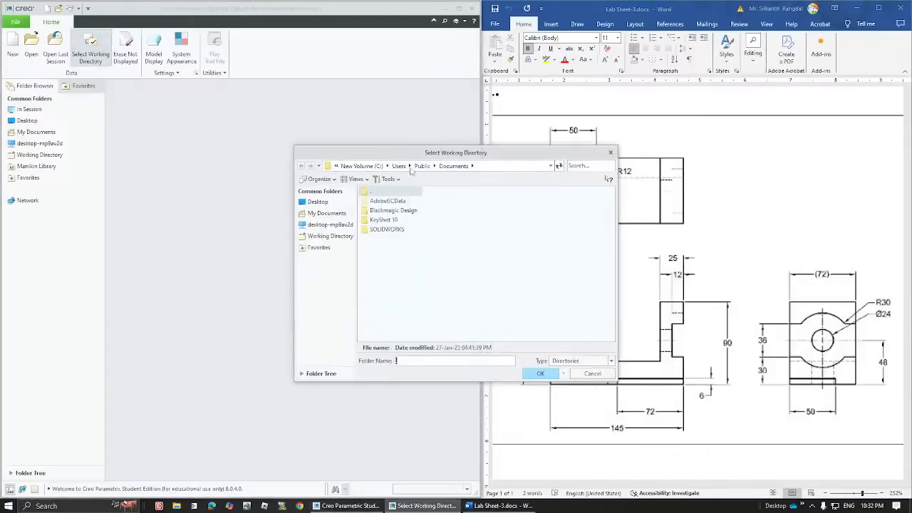
pyautogui.click(318, 202)
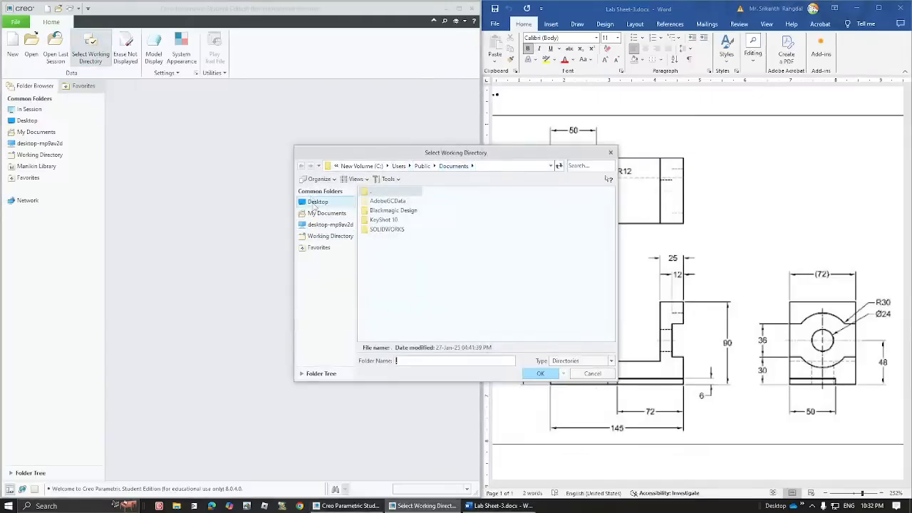
pyautogui.click(377, 220)
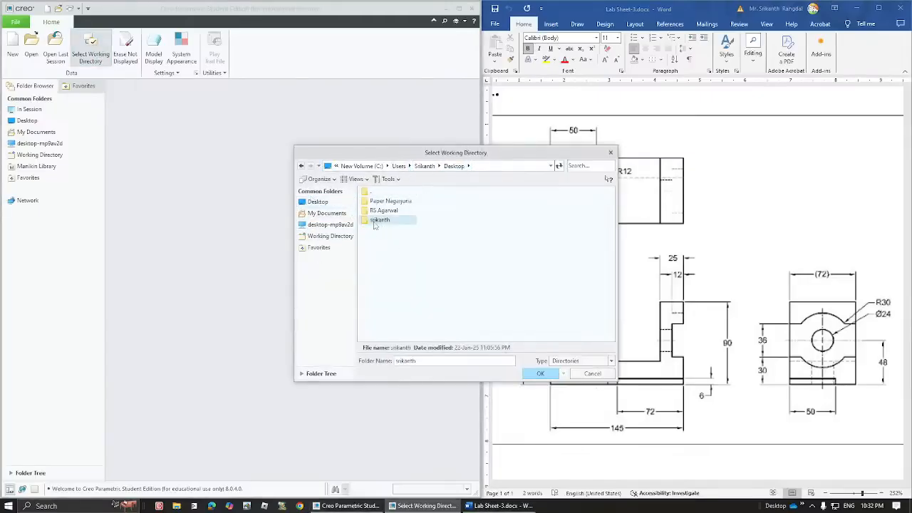
pyautogui.doubleClick(372, 221)
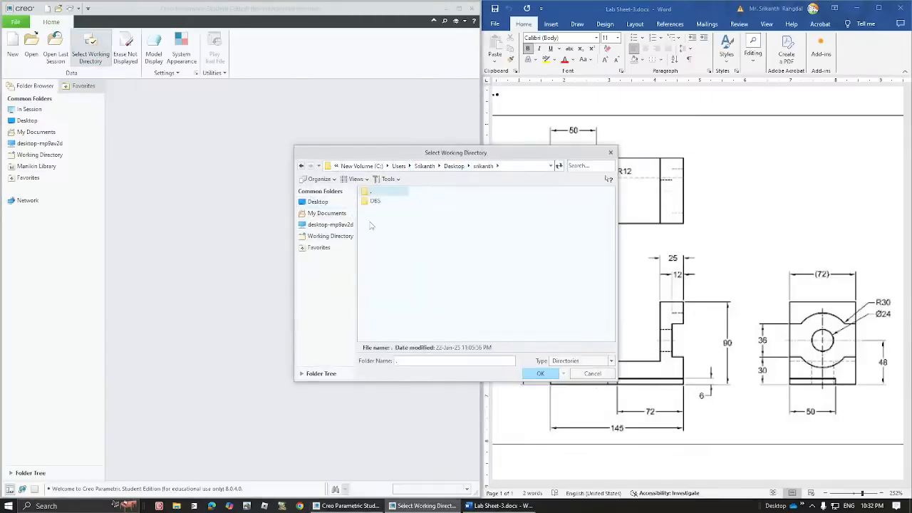
pyautogui.click(541, 374)
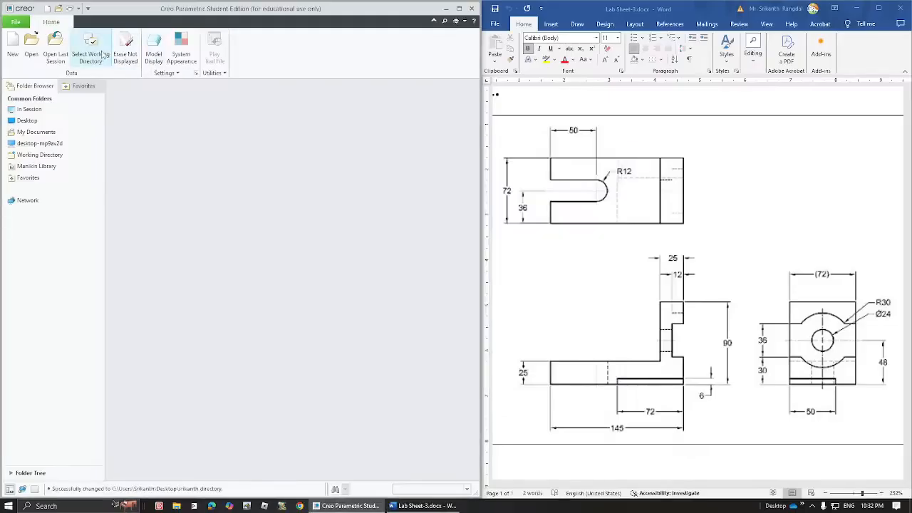
# - Create a new Part/Solid file named Q1_PART from the default template
pyautogui.click(12, 56)
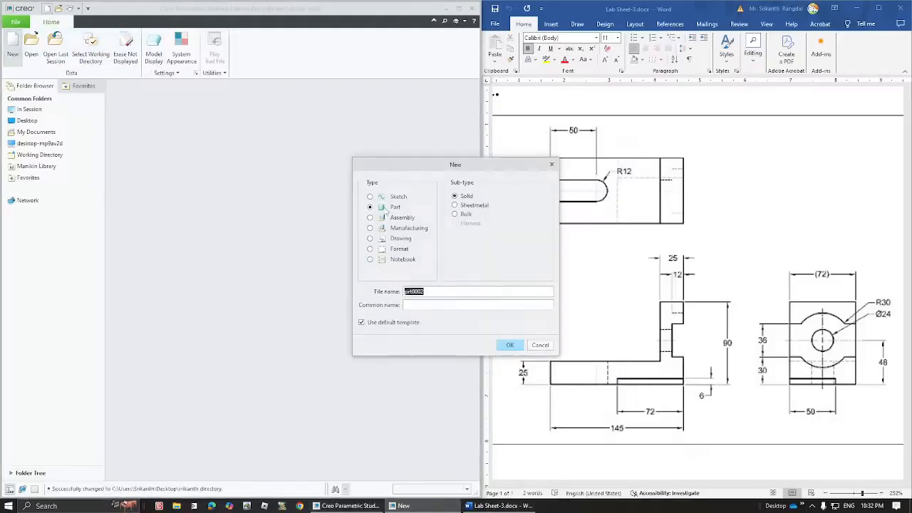
pyautogui.doubleClick(428, 291)
pyautogui.write('Q')
pyautogui.press('BackSpace')
pyautogui.click(510, 345)
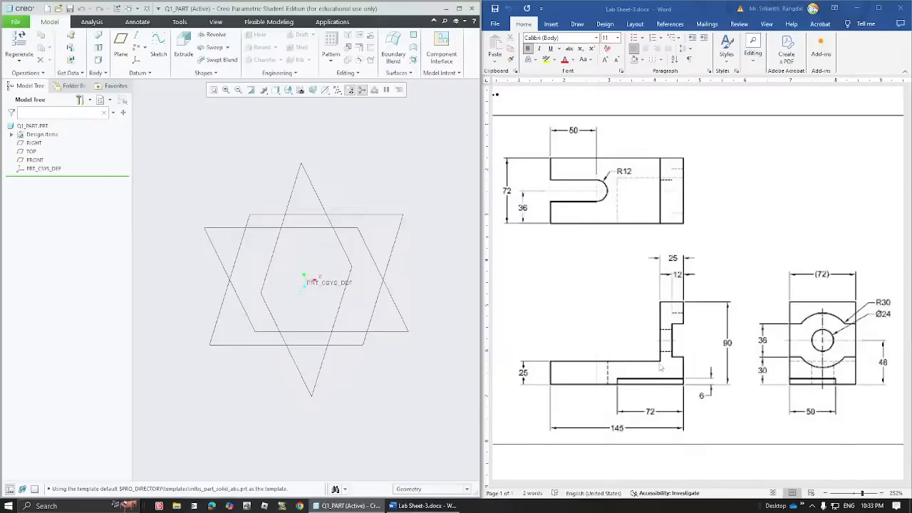
# - Start an extrusion sketched on the FRONT datum plane, viewed face-on
pyautogui.click(184, 52)
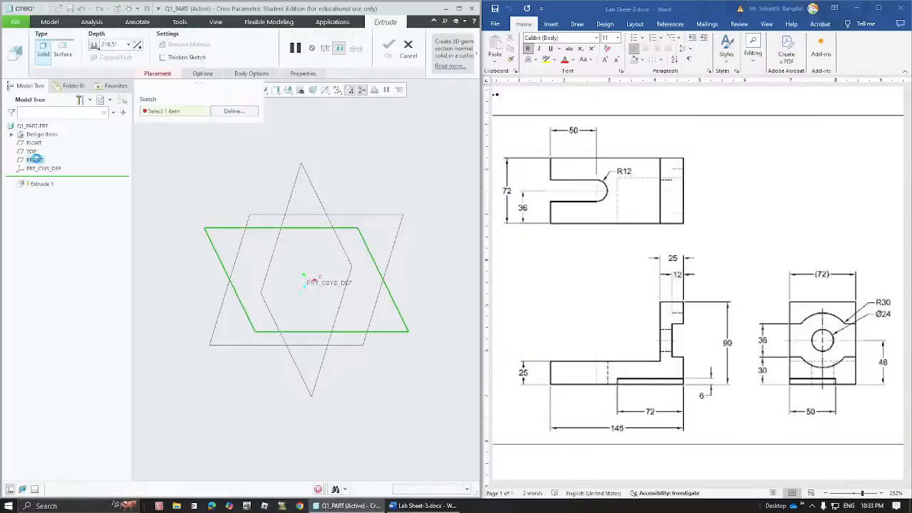
pyautogui.click(35, 161)
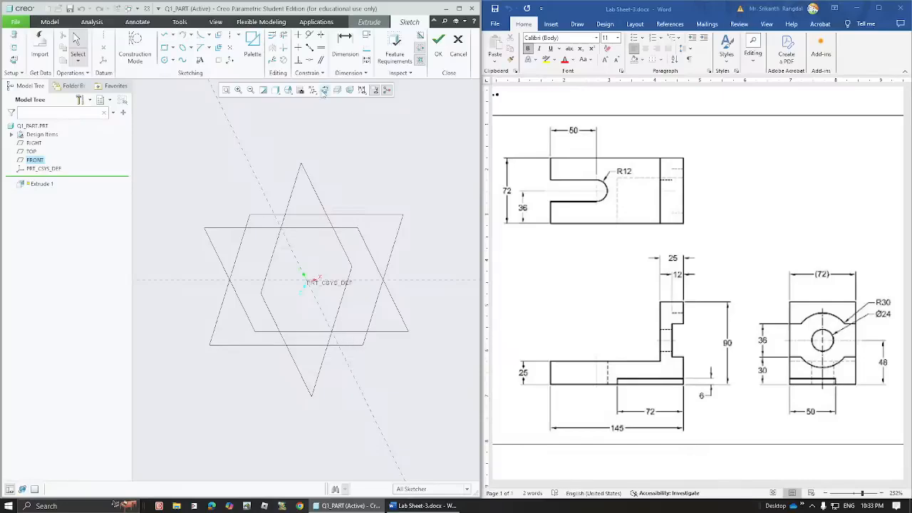
pyautogui.click(325, 92)
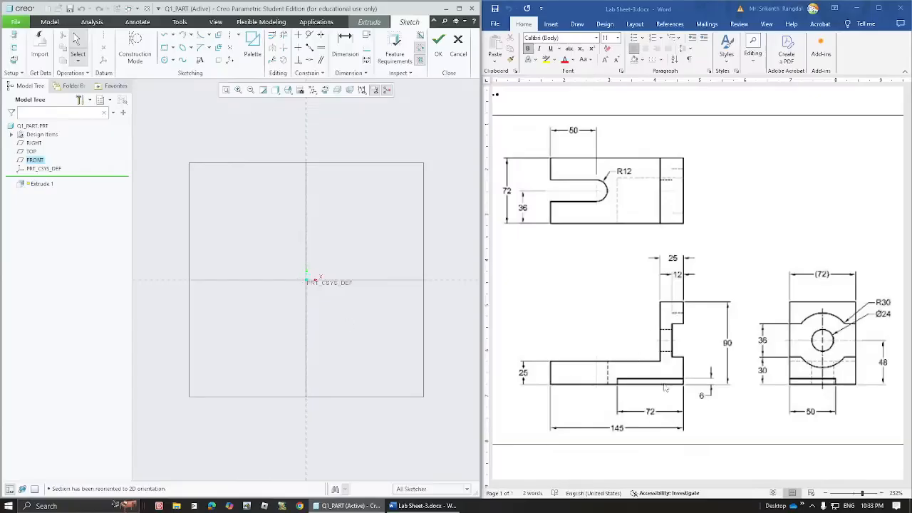
# - Draw six connected stepped lines up from the origin, ending in a top line to the left
pyautogui.click(166, 38)
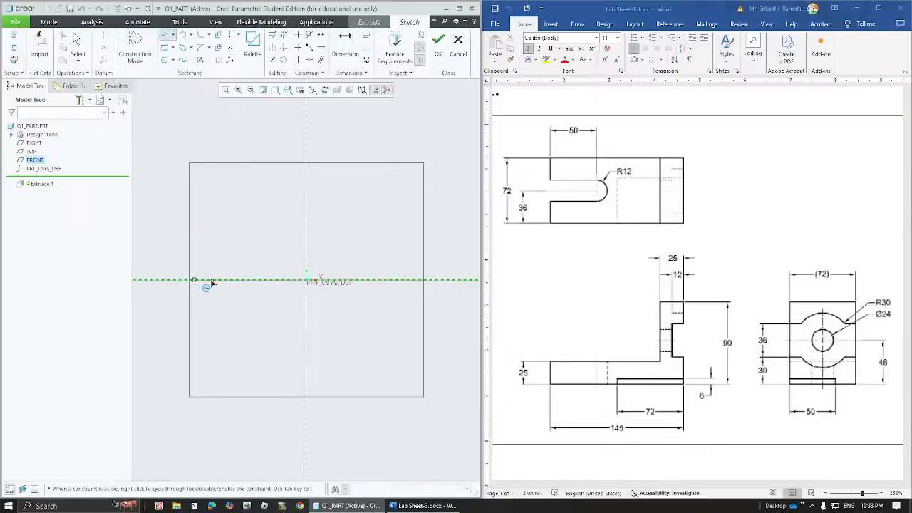
pyautogui.click(306, 282)
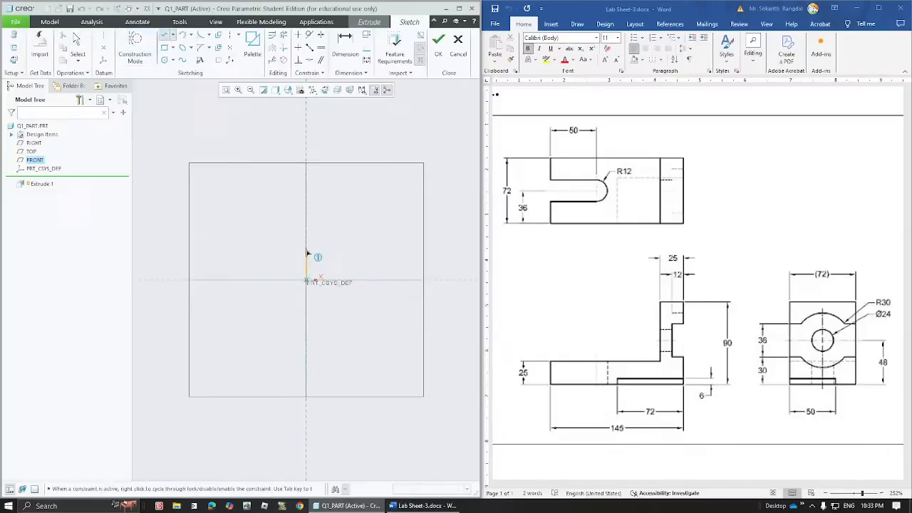
pyautogui.click(306, 249)
pyautogui.click(290, 250)
pyautogui.click(290, 212)
pyautogui.click(307, 211)
pyautogui.click(306, 196)
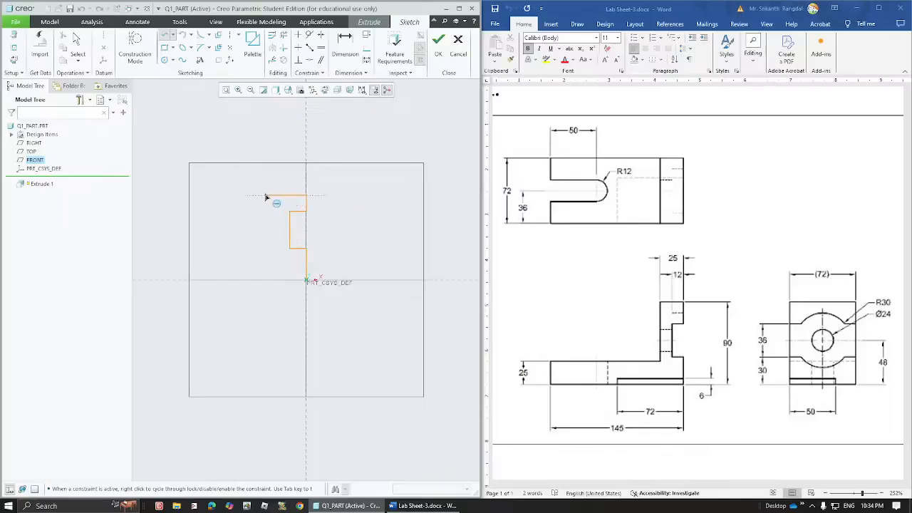
pyautogui.click(266, 196)
pyautogui.middleClick(265, 265)
pyautogui.middleClick(248, 199)
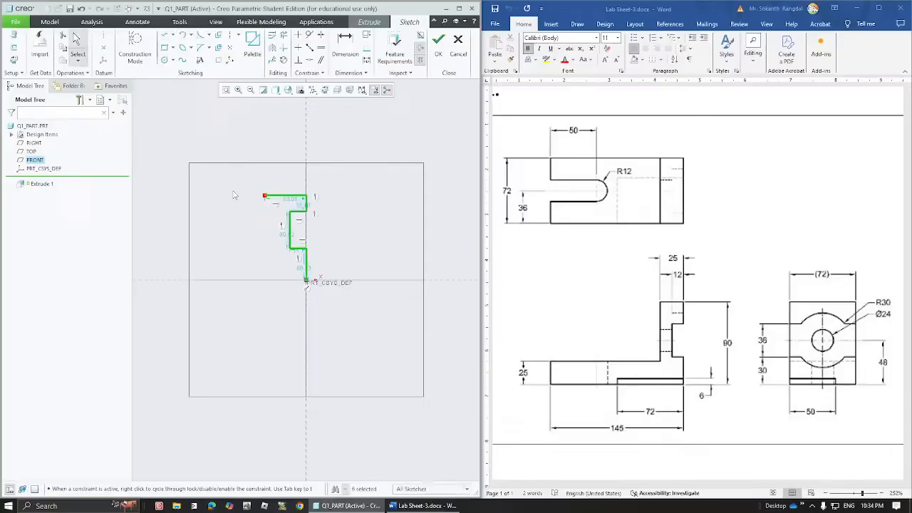
pyautogui.click(234, 195)
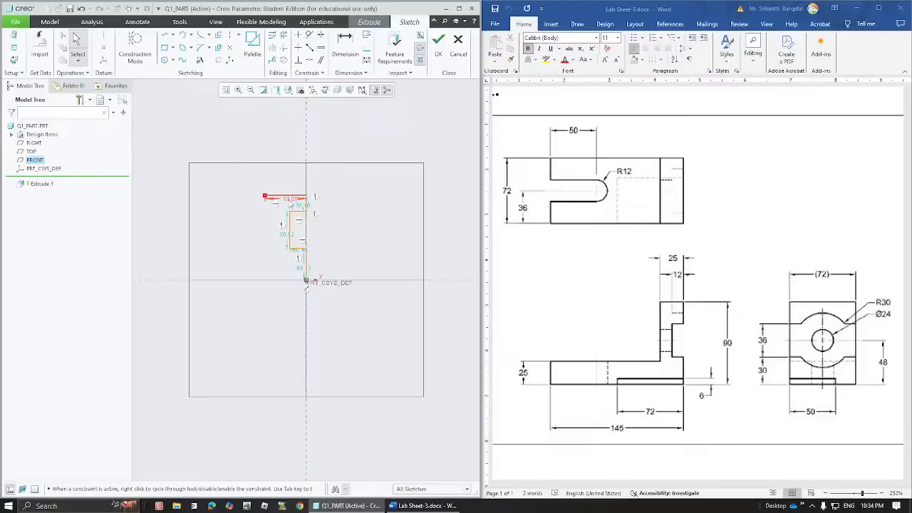
pyautogui.moveTo(288, 200); pyautogui.dragTo(290, 183)
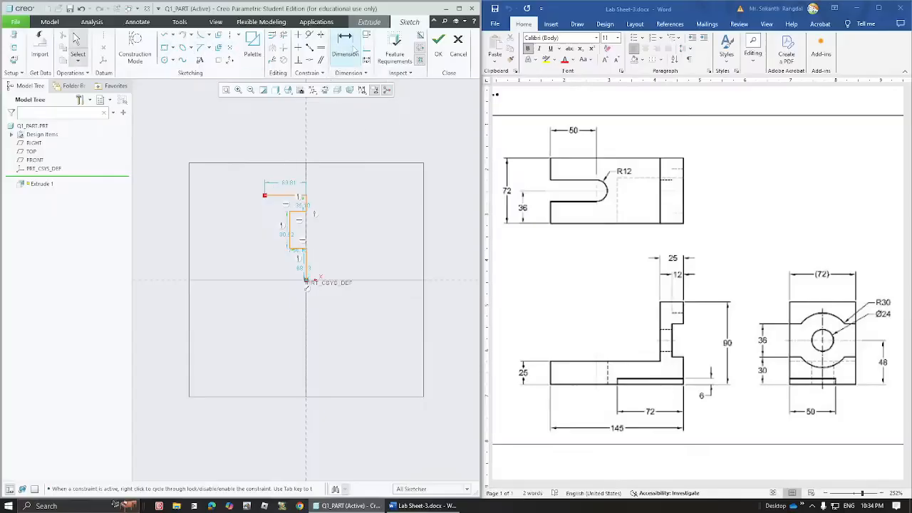
# - Dimension the top line's height from the horizontal reference as 90
pyautogui.click(345, 46)
pyautogui.click(293, 196)
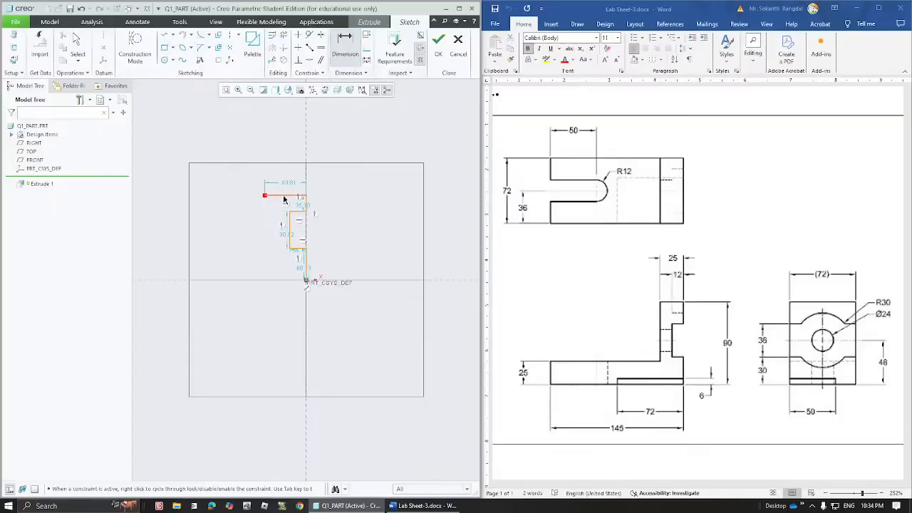
pyautogui.click(305, 280)
pyautogui.middleClick(346, 234)
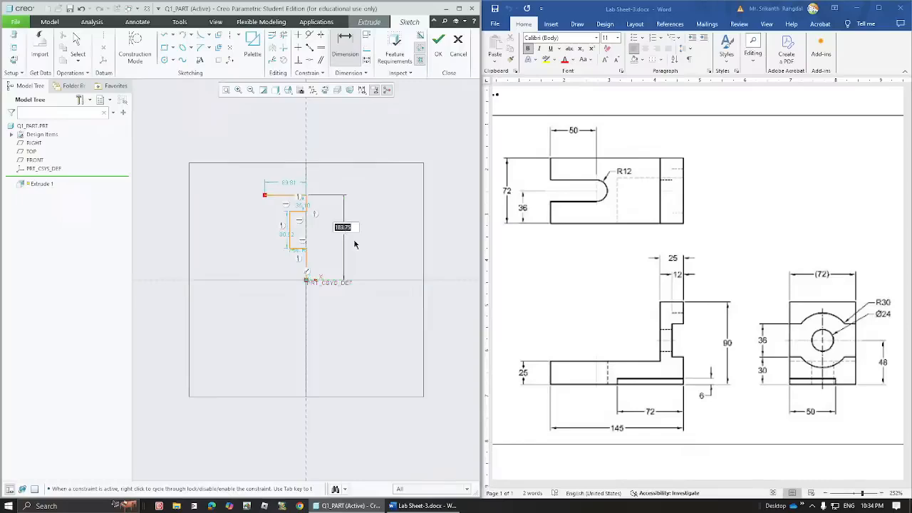
pyautogui.write('90')
pyautogui.middleClick(387, 247)
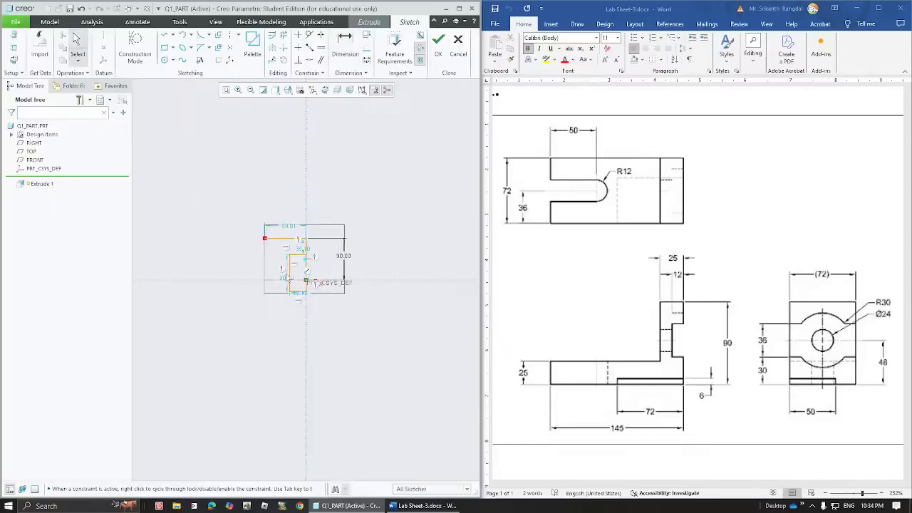
pyautogui.moveTo(300, 294)
pyautogui.mouseDown()
pyautogui.moveTo(297, 273)
pyautogui.moveTo(297, 310)
pyautogui.moveTo(298, 269)
pyautogui.mouseUp()
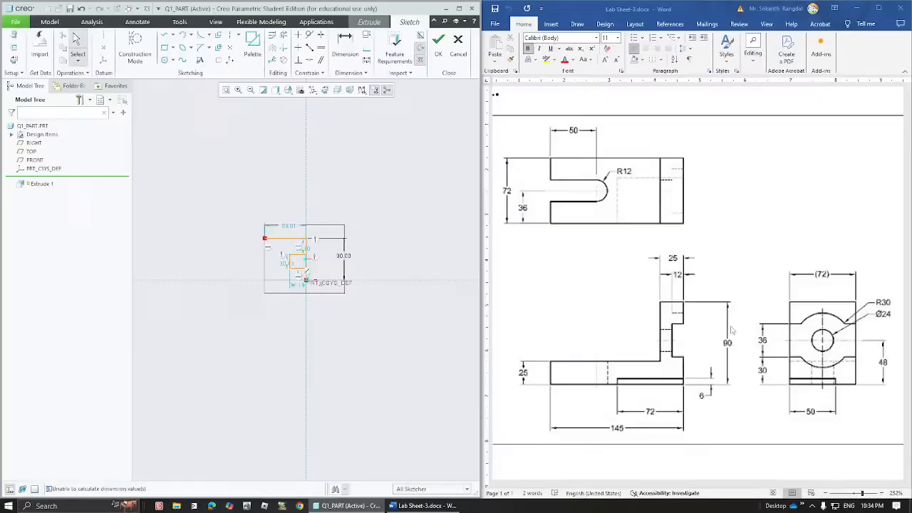
# - Set the top line length to 25 and the bottom step width to 12
pyautogui.click(285, 238)
pyautogui.write('25')
pyautogui.press('Return')
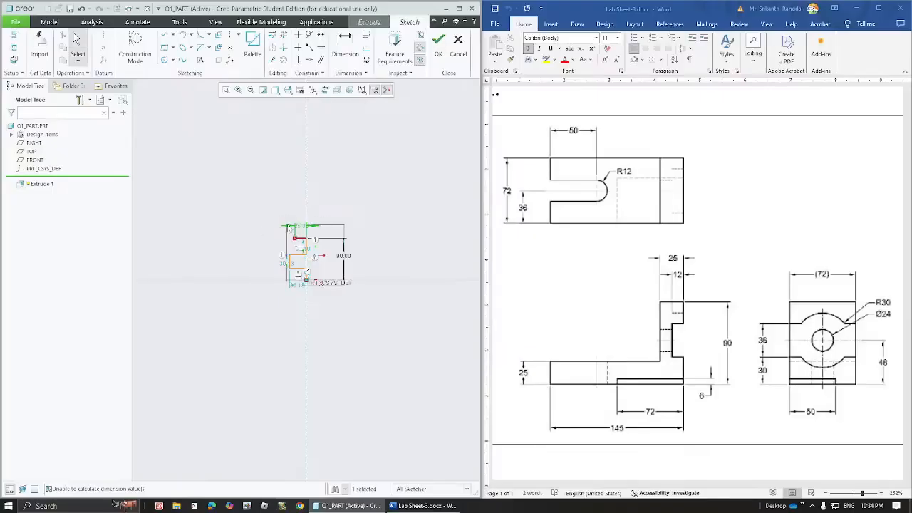
pyautogui.doubleClick(301, 285)
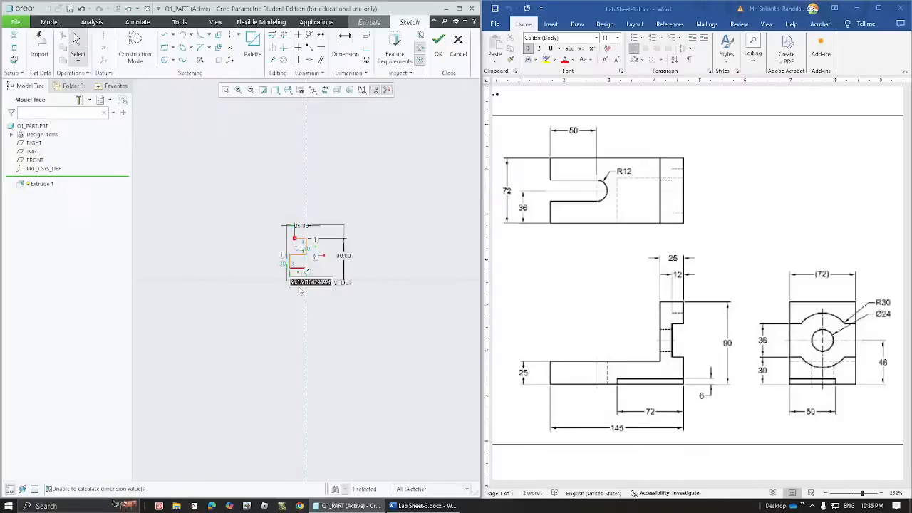
pyautogui.write('12')
pyautogui.press('Return')
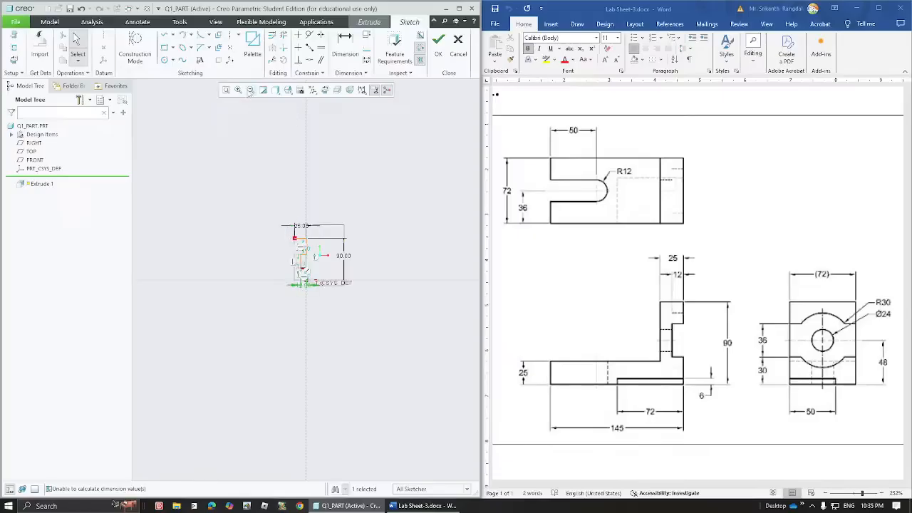
pyautogui.click(226, 91)
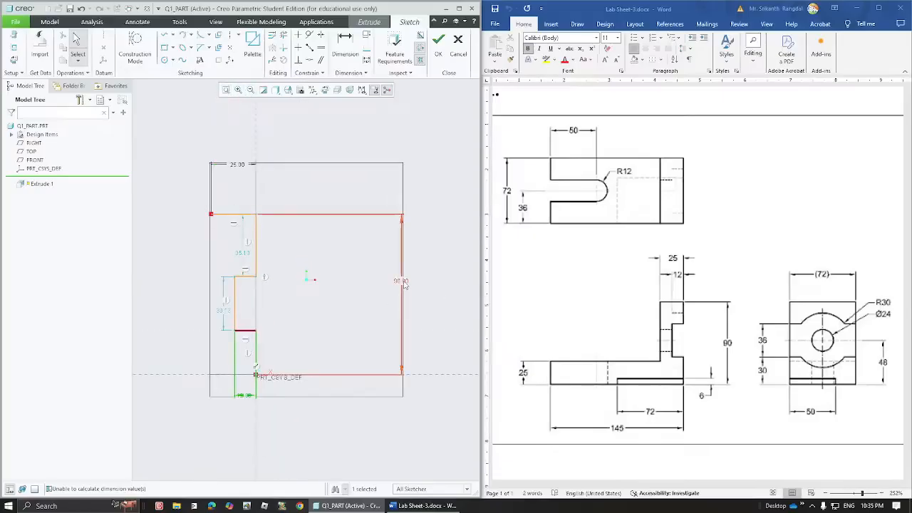
pyautogui.moveTo(403, 283); pyautogui.dragTo(288, 282)
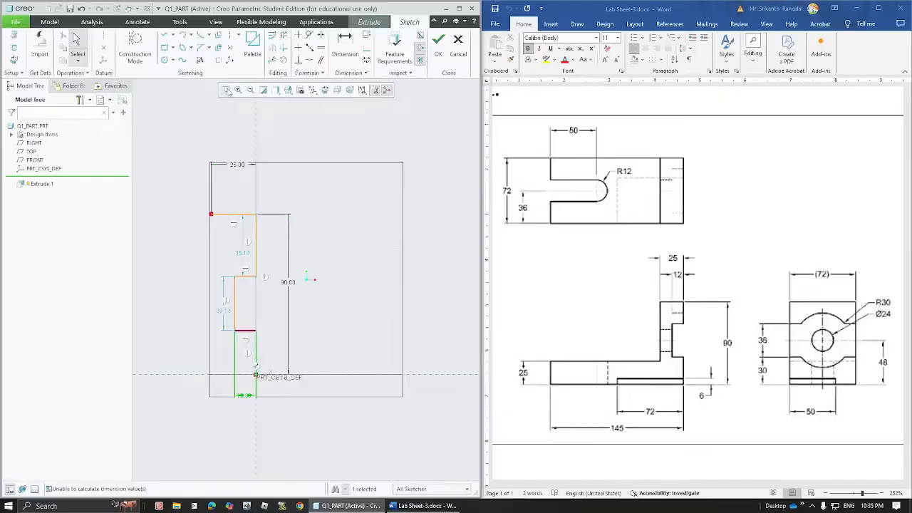
pyautogui.click(225, 90)
pyautogui.click(330, 338)
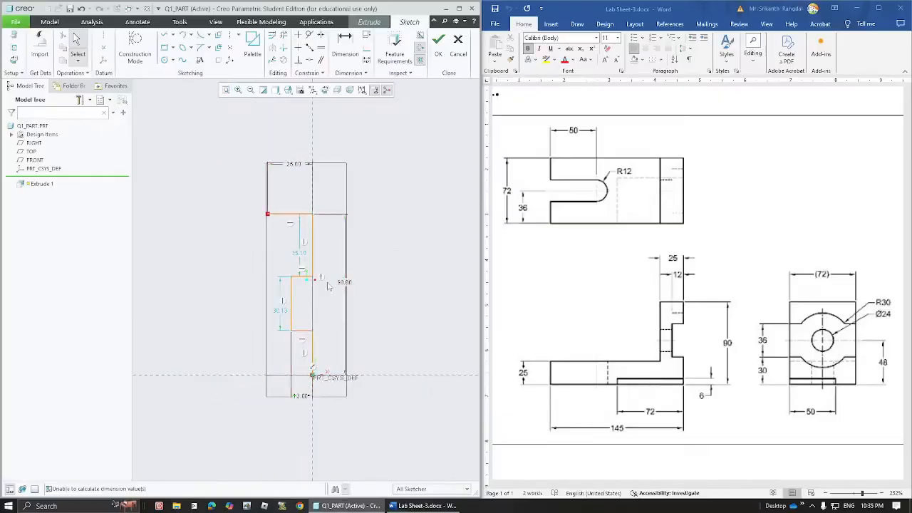
# - Make the inner step 36 long and its bottom 30 above the reference
pyautogui.doubleClick(282, 312)
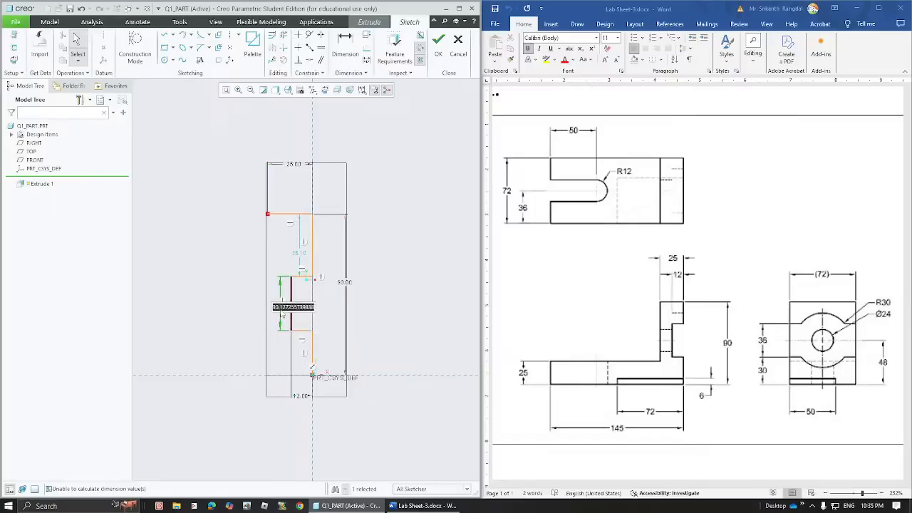
pyautogui.write('36')
pyautogui.press('Return')
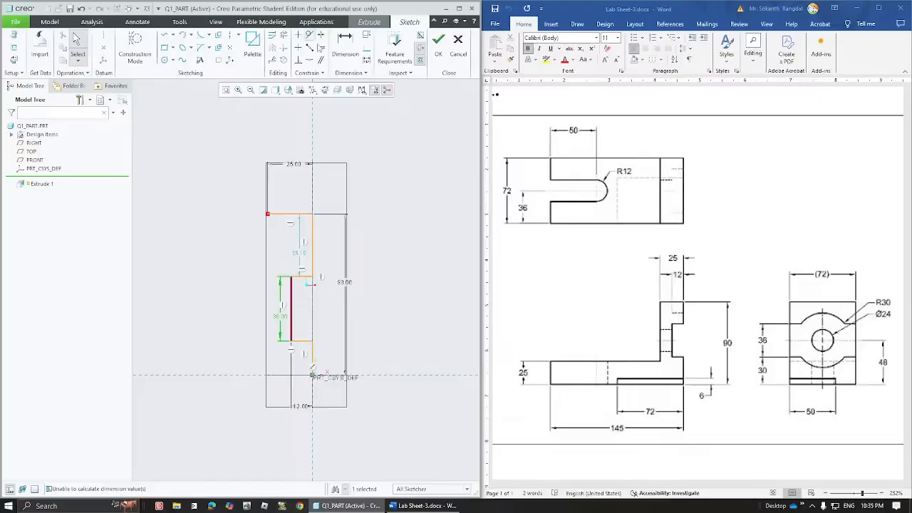
pyautogui.click(344, 46)
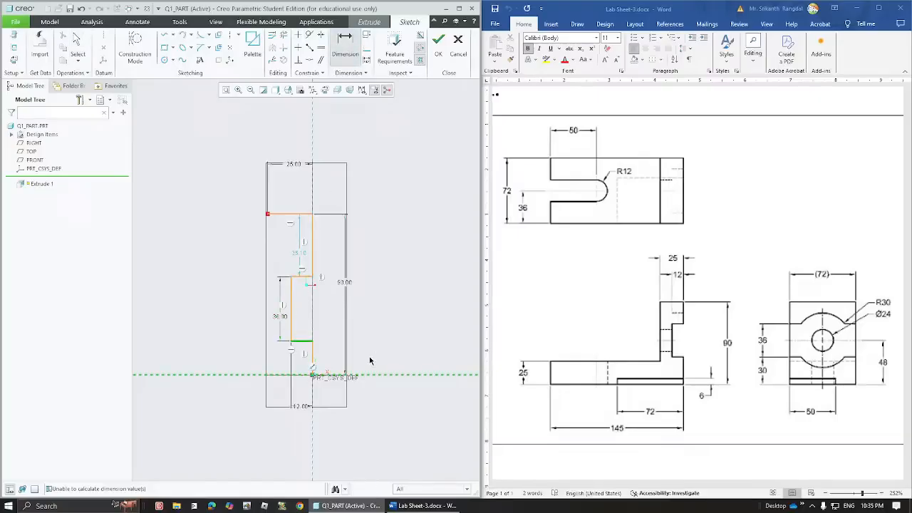
pyautogui.middleClick(335, 360)
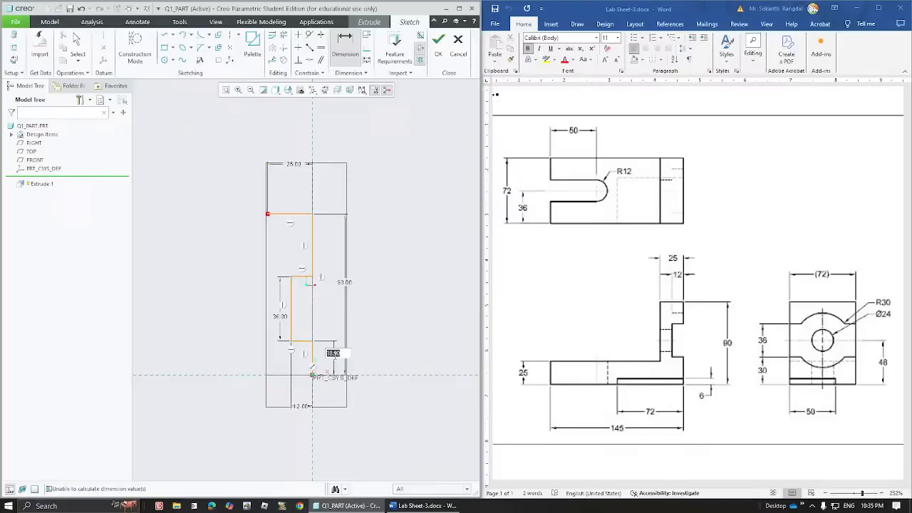
pyautogui.write('30')
pyautogui.press('Return')
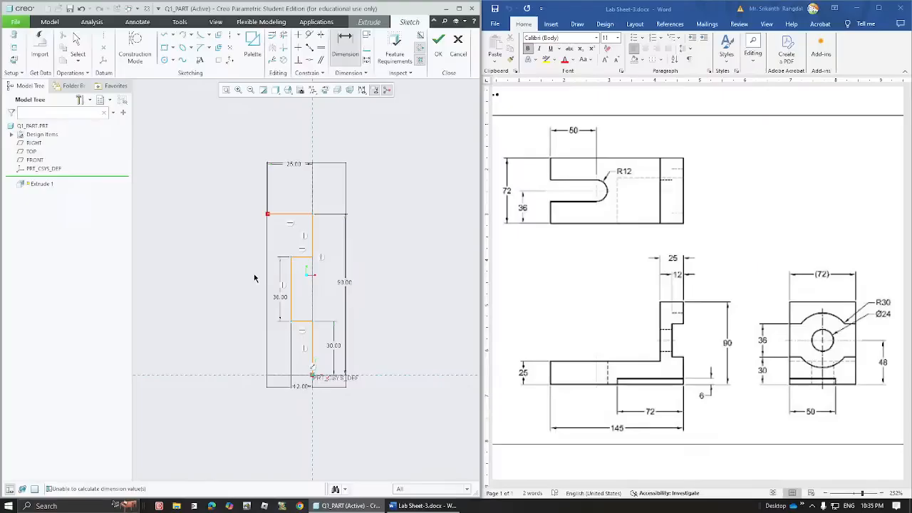
pyautogui.moveTo(226, 289); pyautogui.dragTo(340, 293, button='middle')
# - Draw the base outline left from the origin and back to close against the upright
pyautogui.click(166, 35)
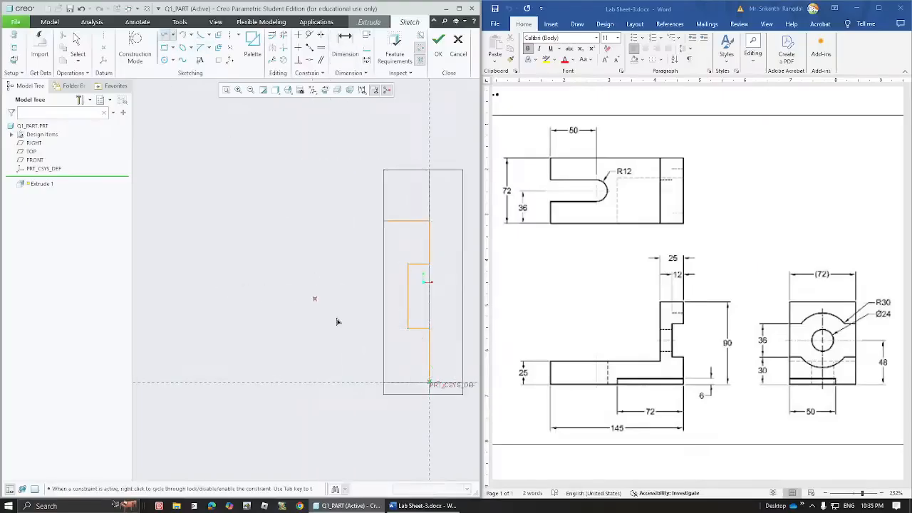
pyautogui.click(429, 383)
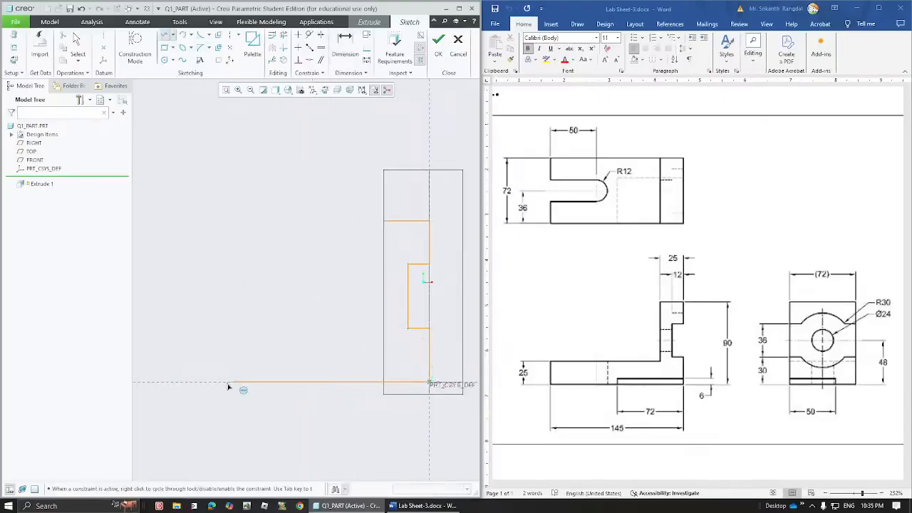
pyautogui.click(155, 382)
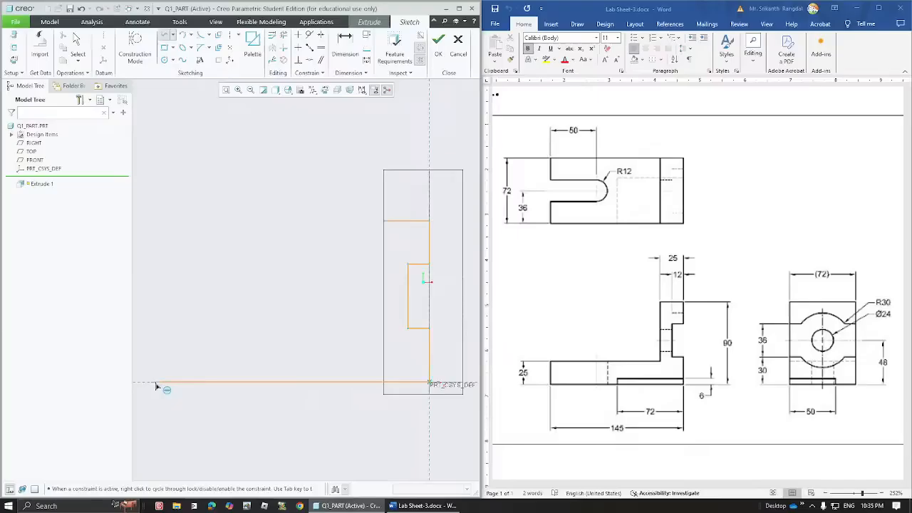
pyautogui.click(155, 323)
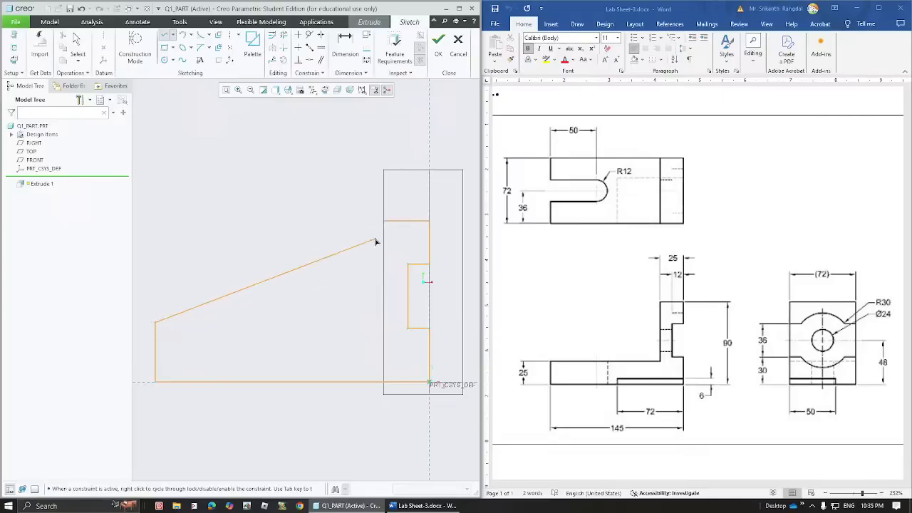
pyautogui.click(385, 323)
pyautogui.click(385, 221)
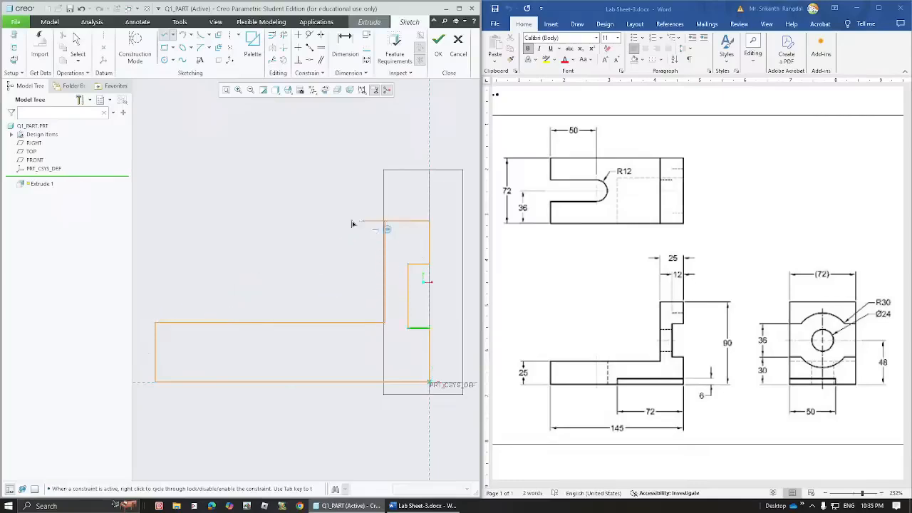
pyautogui.middleClick(305, 212)
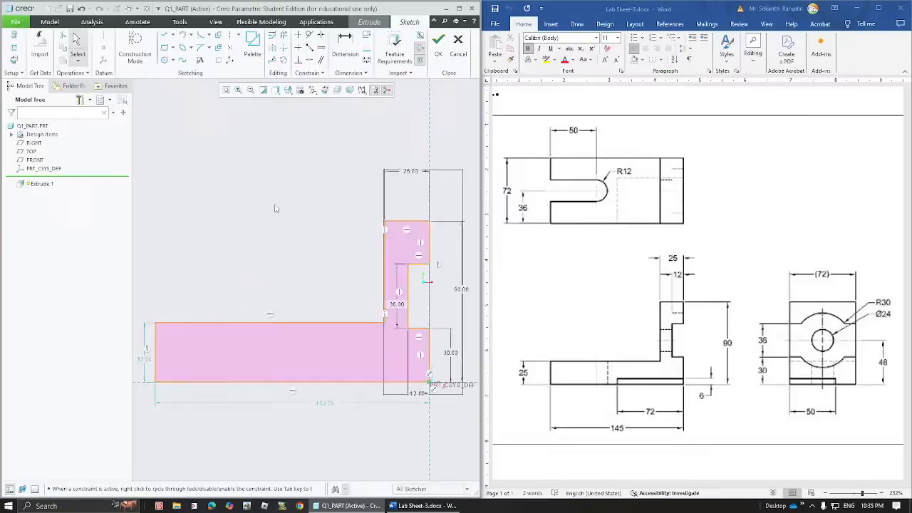
# - Set the base height to 25 and the overall length to 145
pyautogui.click(150, 365)
pyautogui.doubleClick(149, 366)
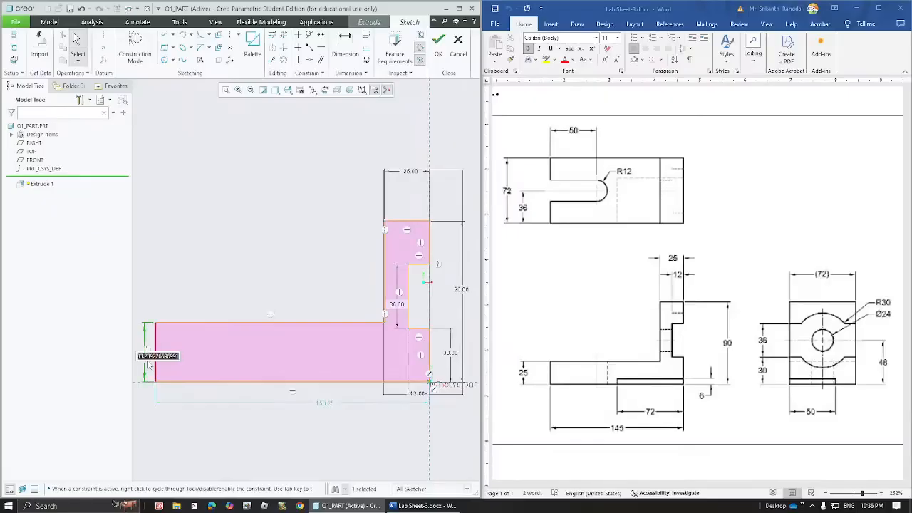
pyautogui.write('25')
pyautogui.press('Return')
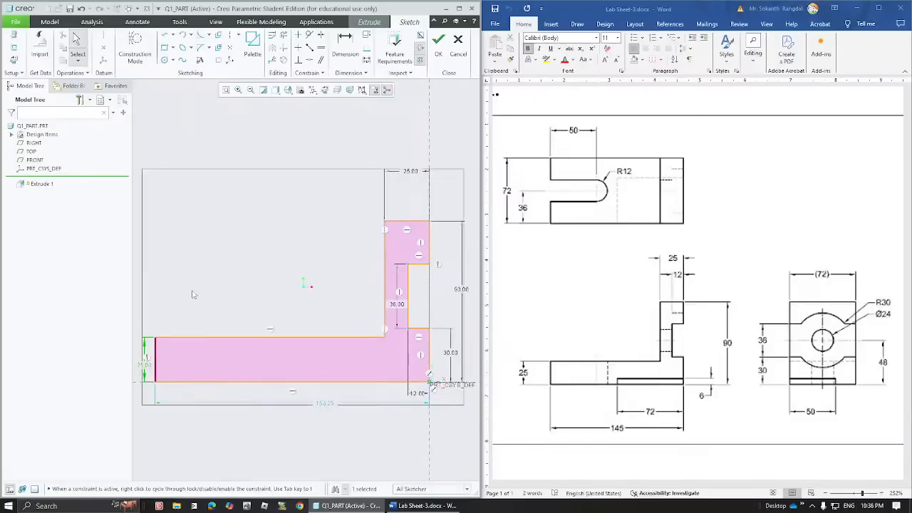
pyautogui.click(195, 294)
pyautogui.doubleClick(326, 403)
pyautogui.write('145')
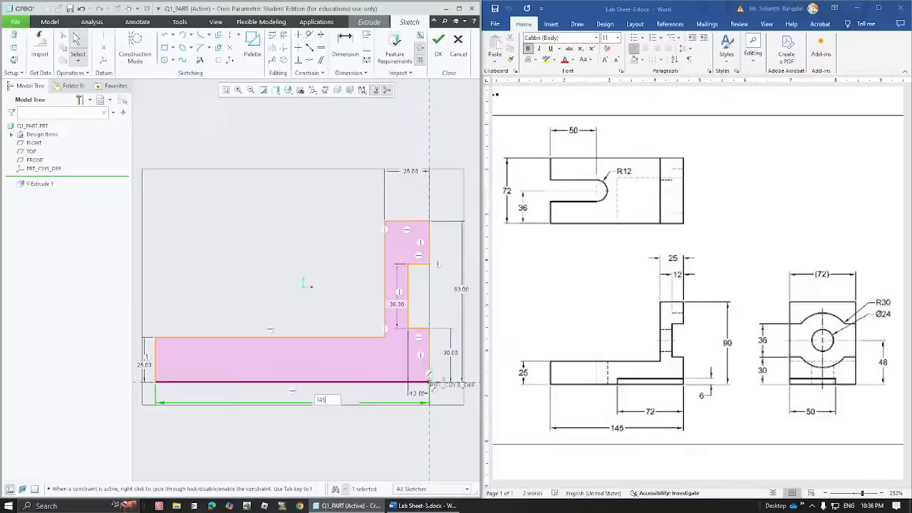
pyautogui.press('Return')
pyautogui.click(245, 229)
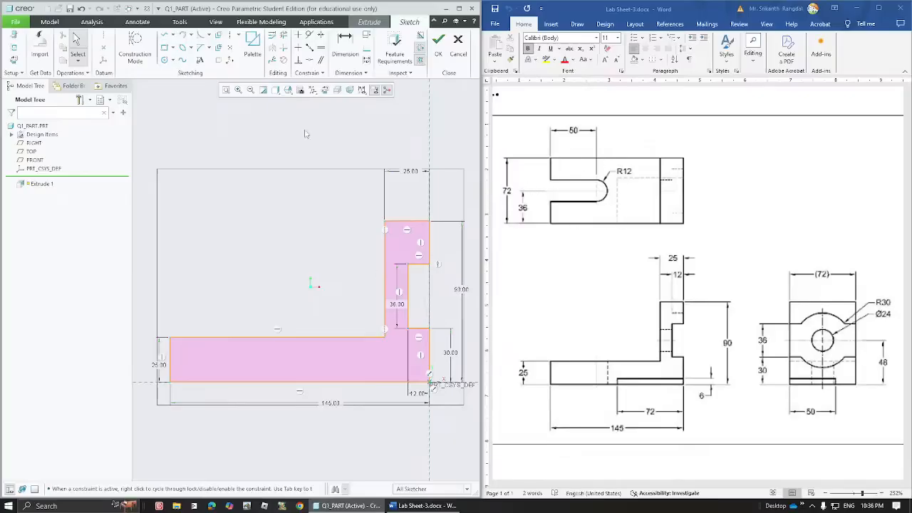
# - Finish the sketch and extrude the L-profile 72 deep as a solid
pyautogui.click(440, 44)
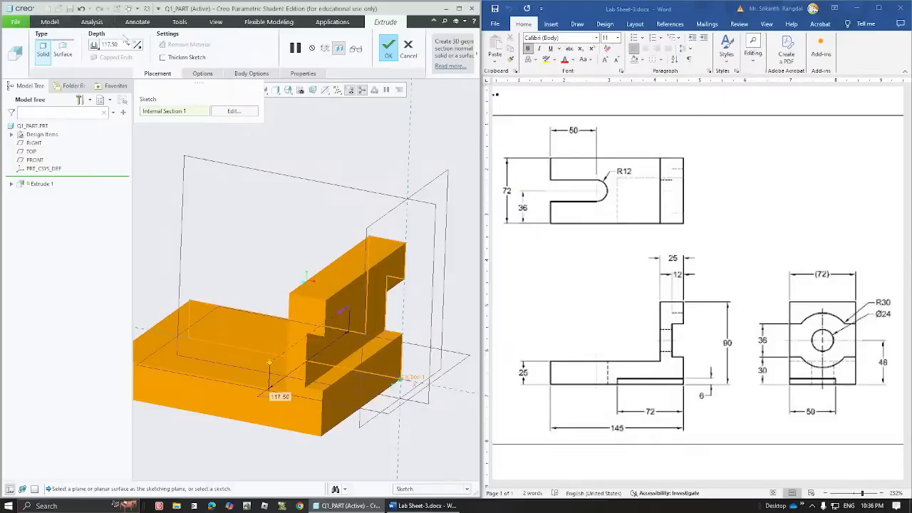
pyautogui.doubleClick(111, 44)
pyautogui.write('72')
pyautogui.press('Return')
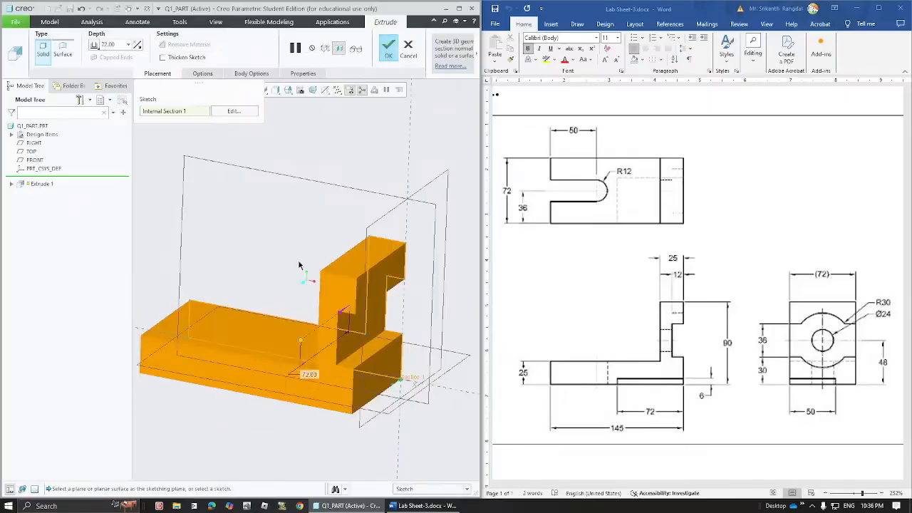
pyautogui.click(388, 50)
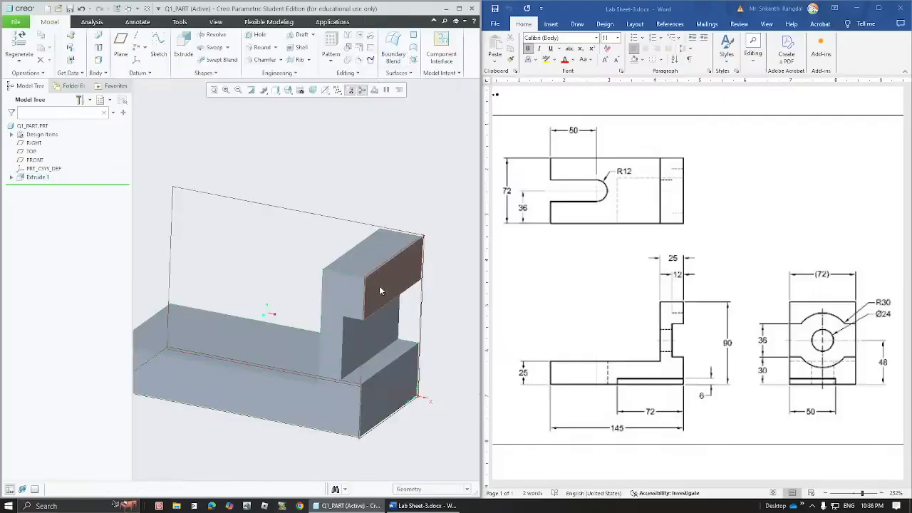
# - Start Extrude 2 sketched on the top face of the bracket's base
pyautogui.moveTo(379, 291); pyautogui.dragTo(326, 244, button='middle')
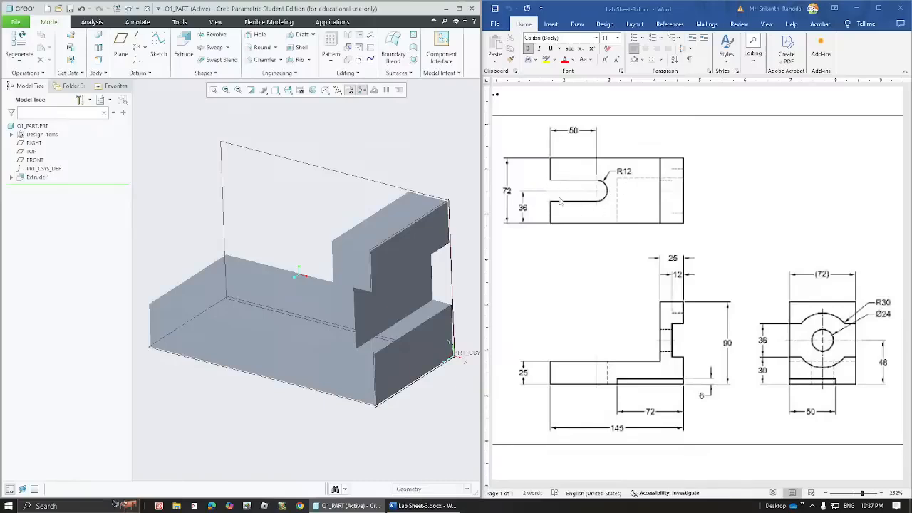
pyautogui.click(199, 286)
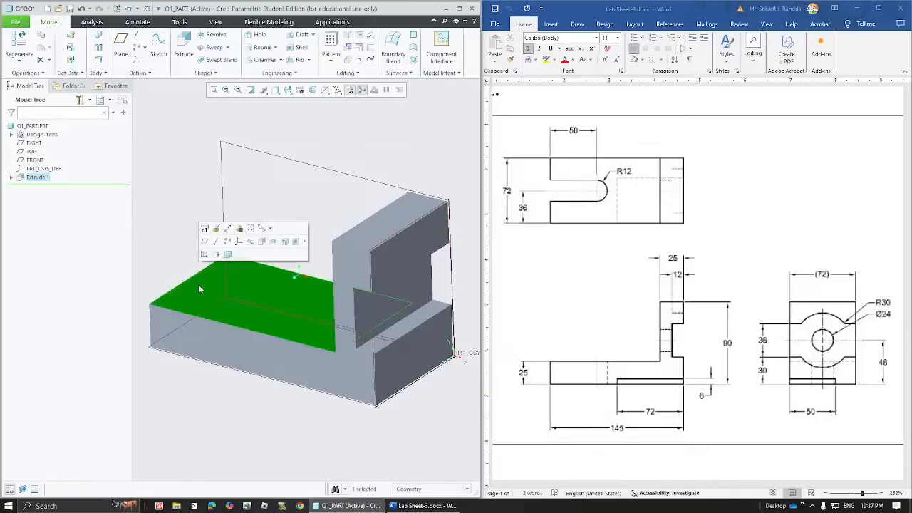
pyautogui.click(187, 47)
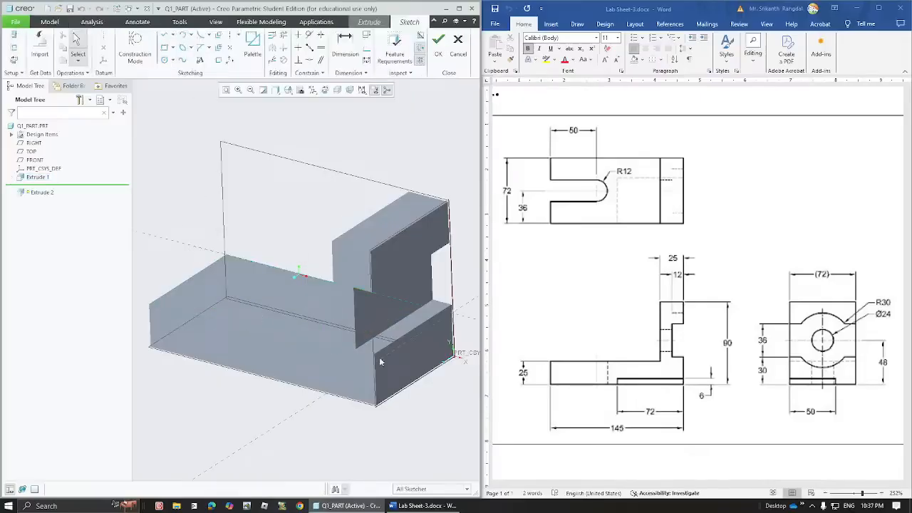
# - Draw a rectangle from the left edge and a circle on its right edge, trimmed into a rounded slot
pyautogui.click(325, 90)
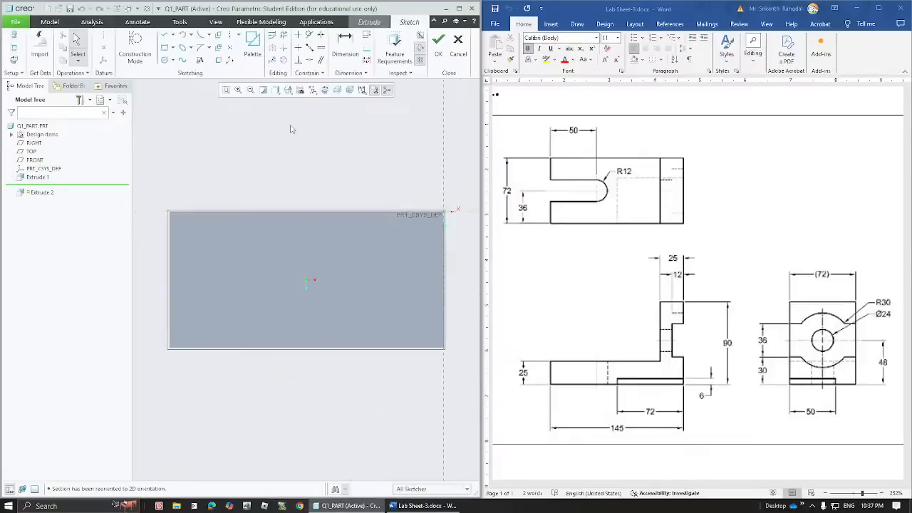
pyautogui.click(165, 49)
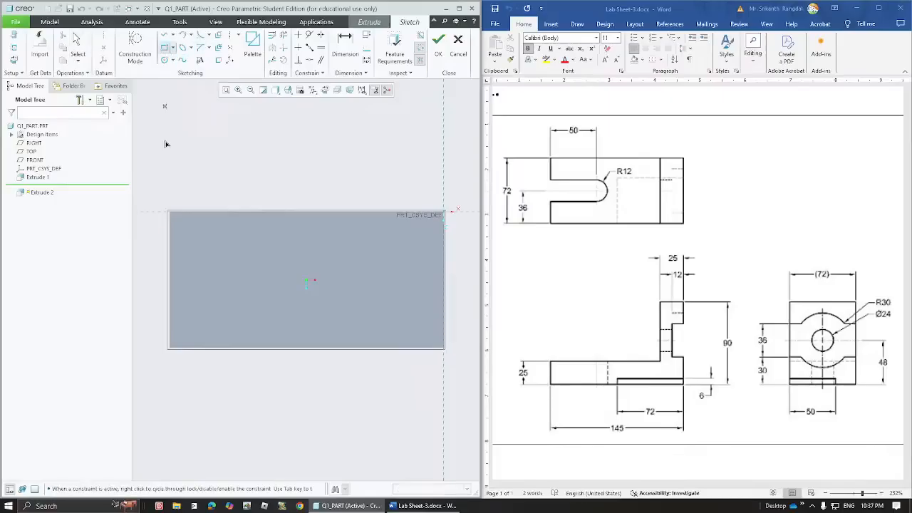
pyautogui.click(169, 257)
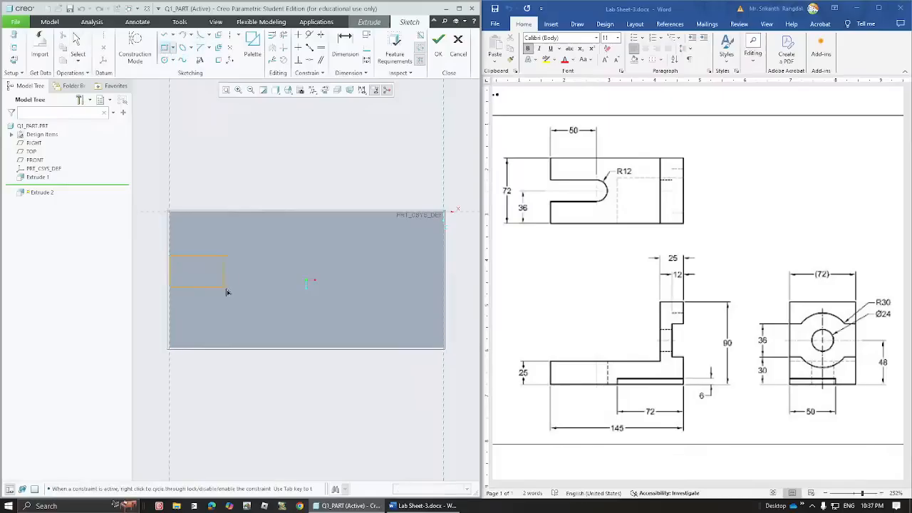
pyautogui.click(278, 301)
pyautogui.middleClick(251, 180)
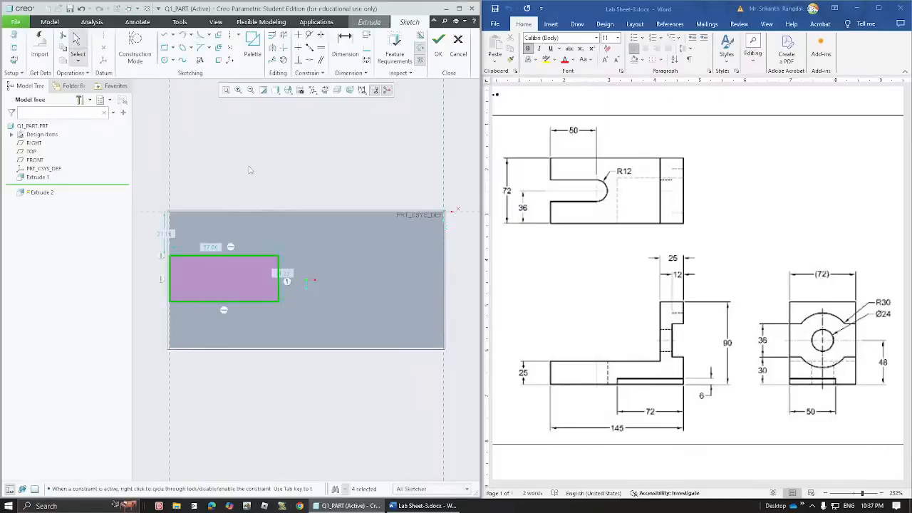
pyautogui.click(164, 60)
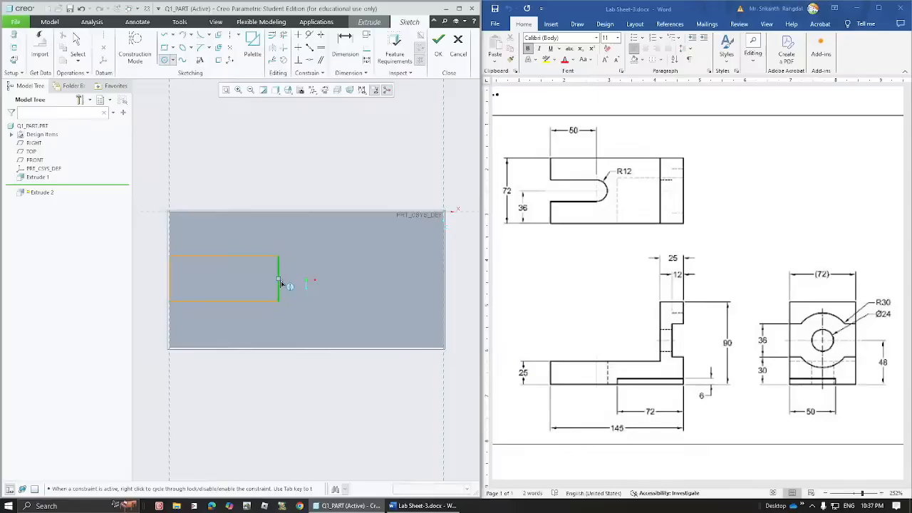
pyautogui.click(278, 279)
pyautogui.click(278, 256)
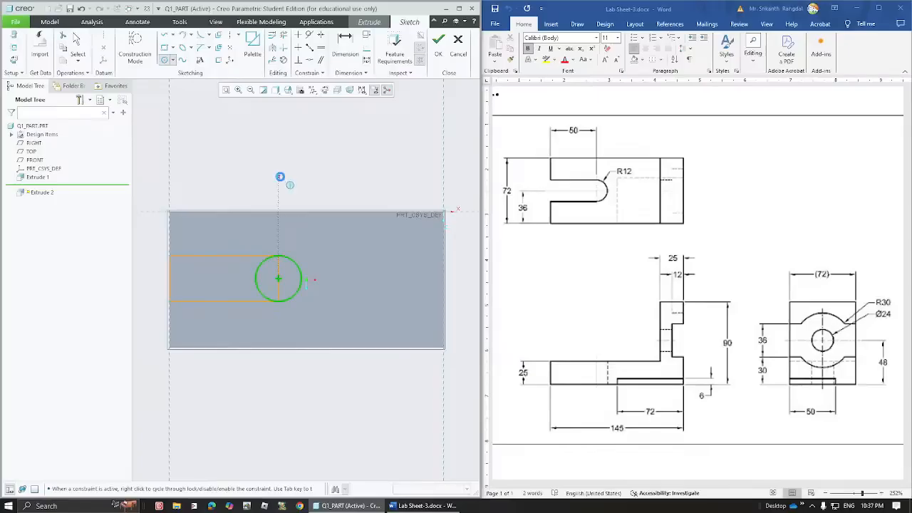
pyautogui.middleClick(282, 179)
pyautogui.click(283, 35)
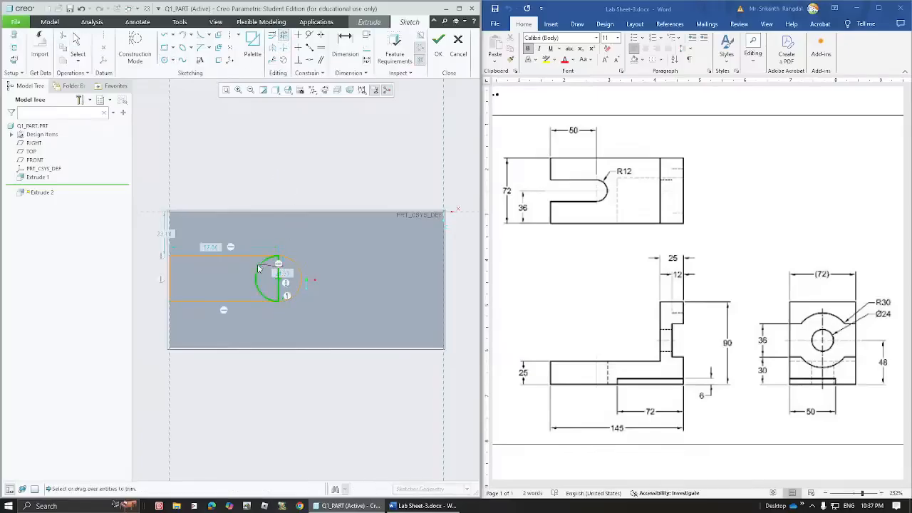
pyautogui.moveTo(259, 284); pyautogui.dragTo(296, 304)
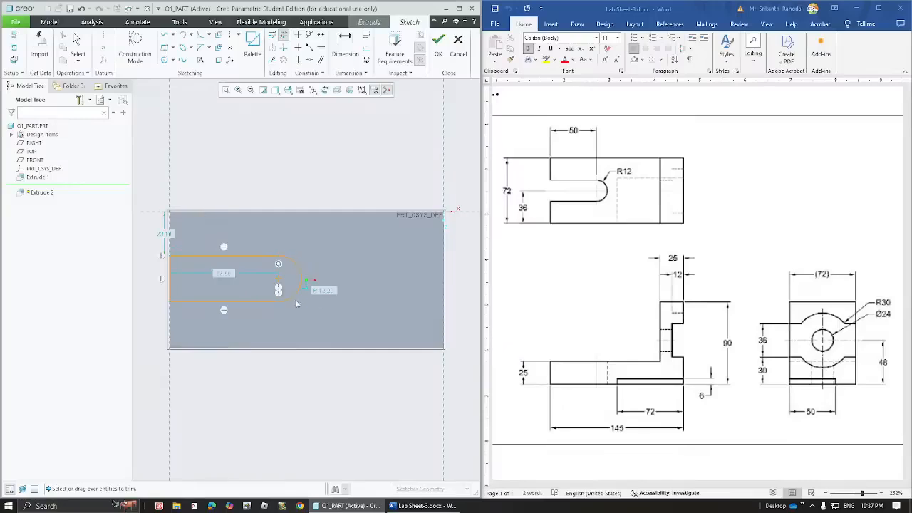
pyautogui.middleClick(191, 285)
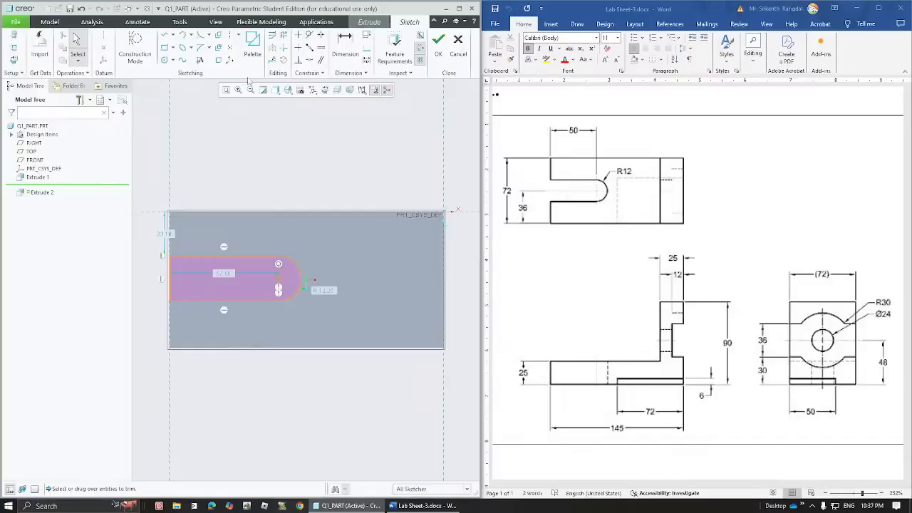
# - Dimension the slot 36 above the base's bottom edge
pyautogui.click(343, 50)
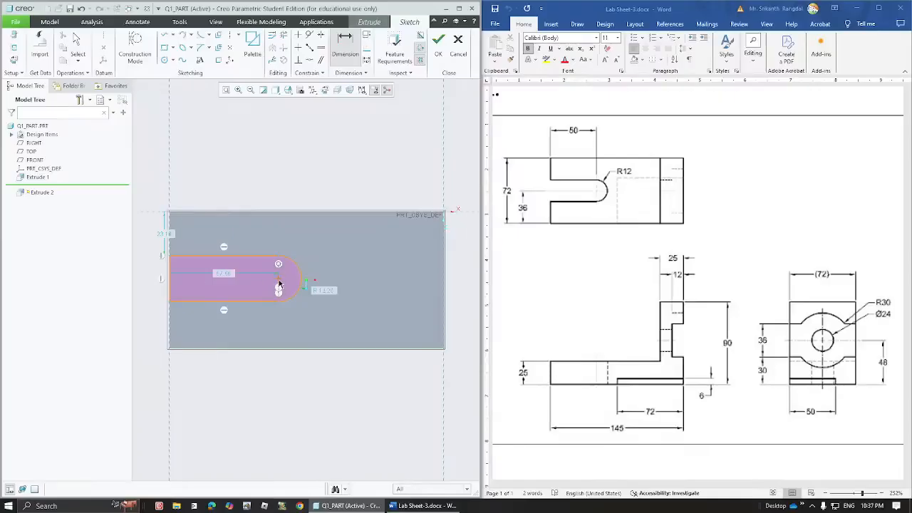
pyautogui.middleClick(149, 290)
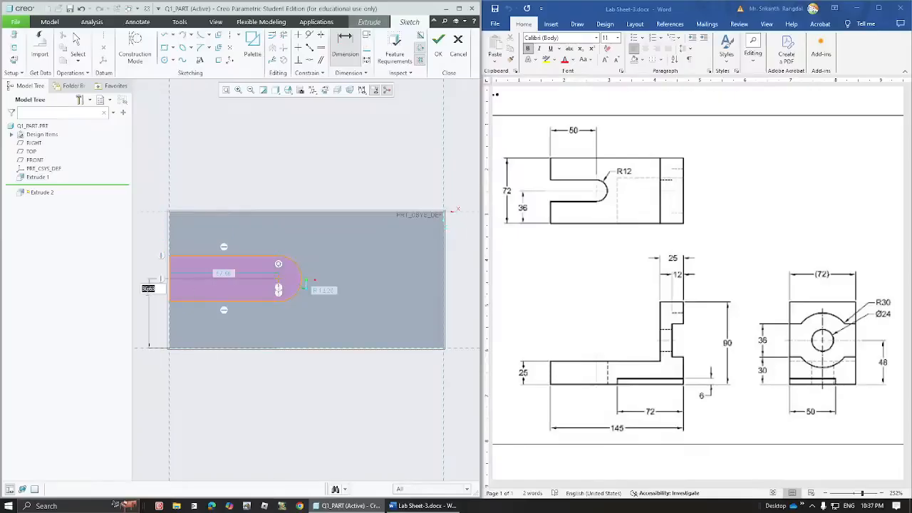
pyautogui.write('36')
pyautogui.press('Return')
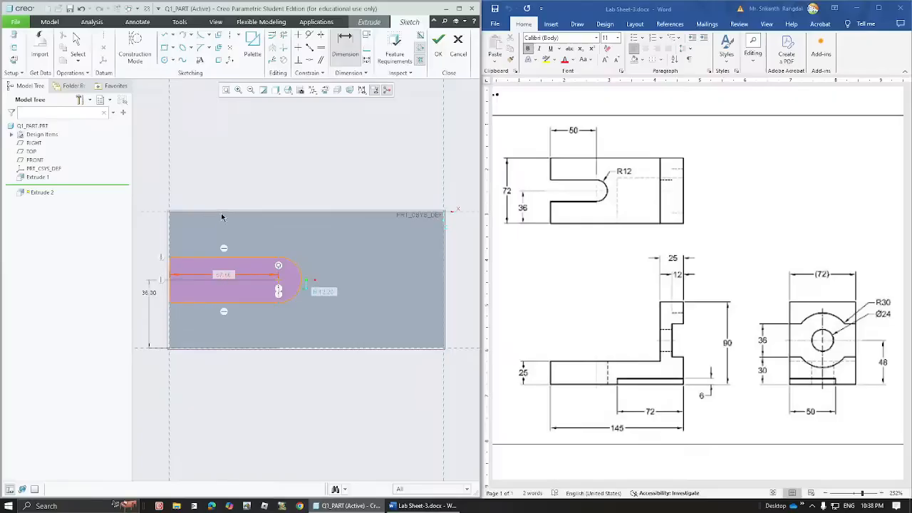
pyautogui.middleClick(220, 258)
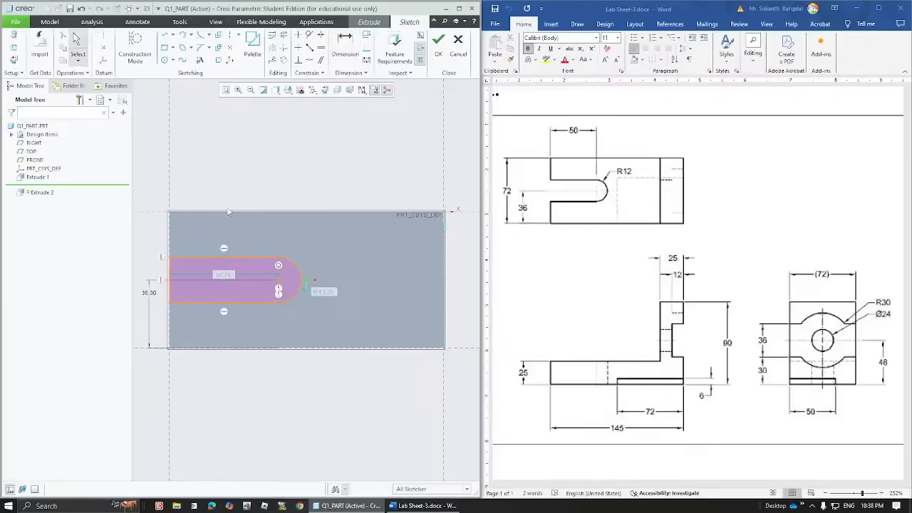
# - Set the slot length to 50 and the end-arc radius to R12
pyautogui.moveTo(224, 274); pyautogui.dragTo(225, 198)
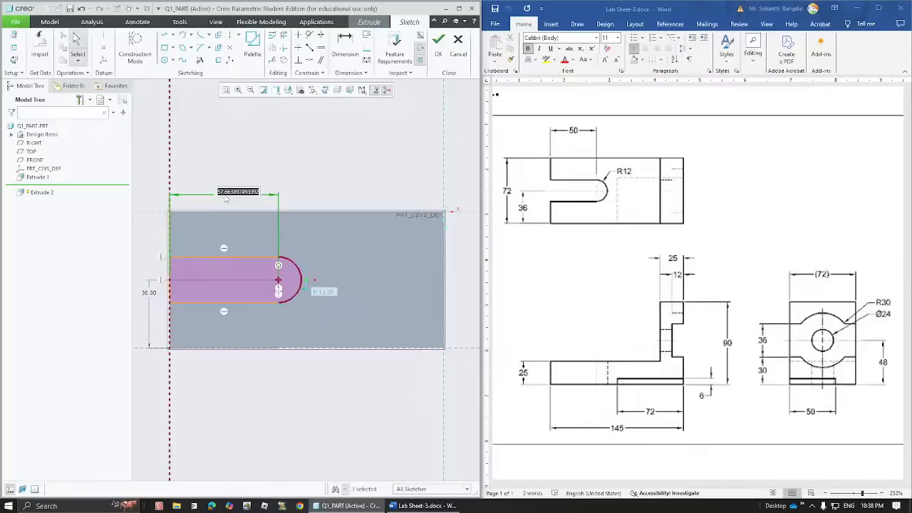
pyautogui.write('50')
pyautogui.press('Return')
pyautogui.click(266, 158)
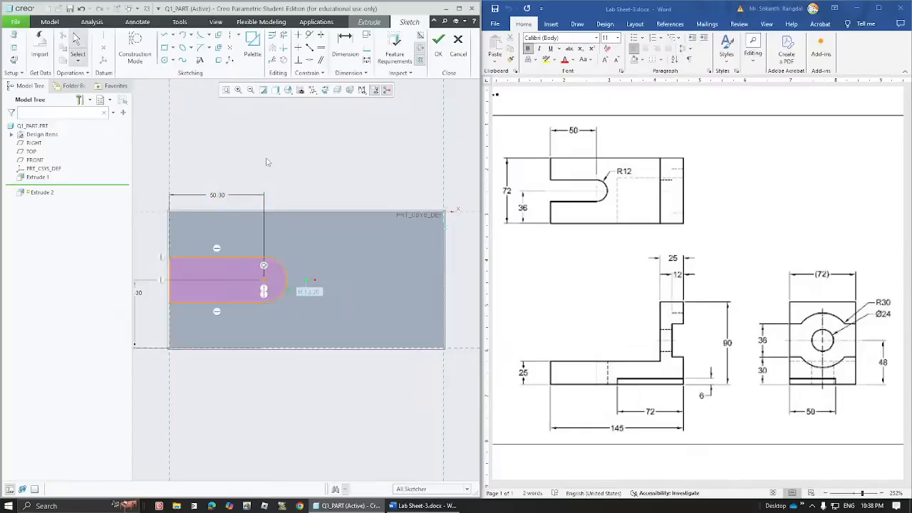
pyautogui.doubleClick(311, 292)
pyautogui.write('1')
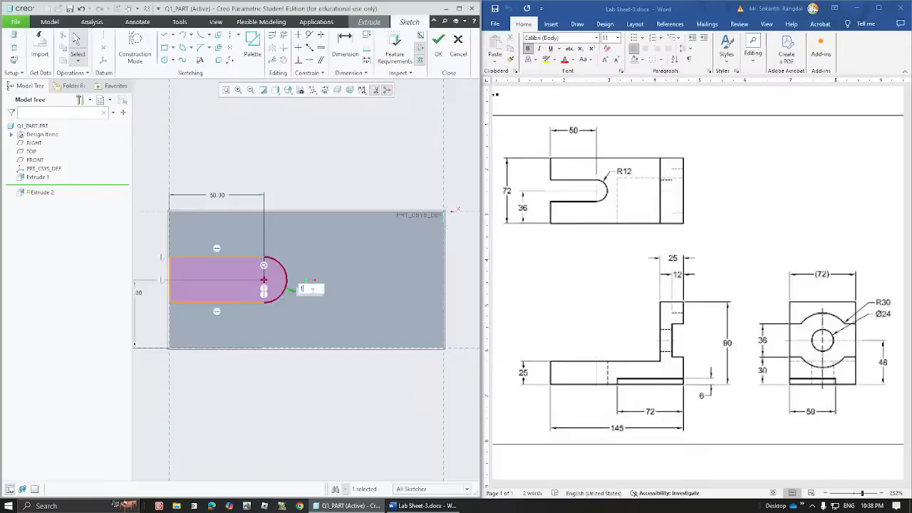
pyautogui.write('2')
pyautogui.press('Return')
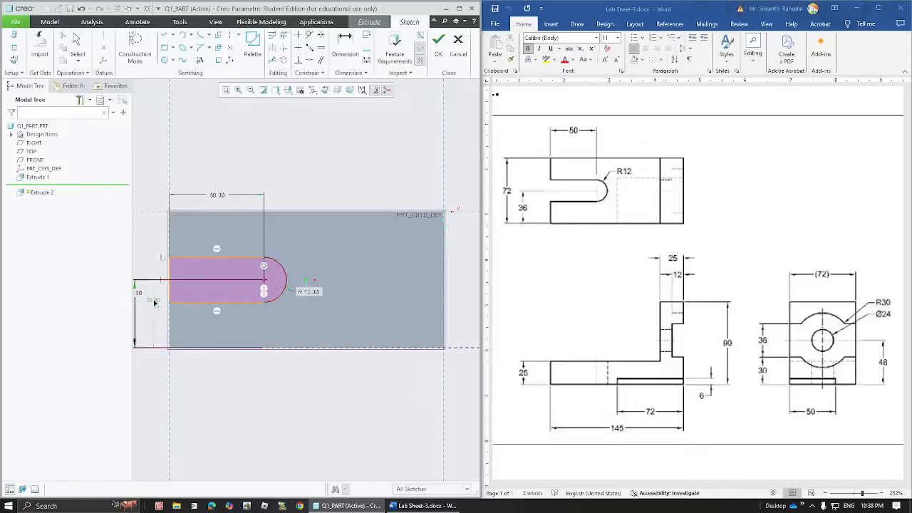
pyautogui.middleClick(154, 301)
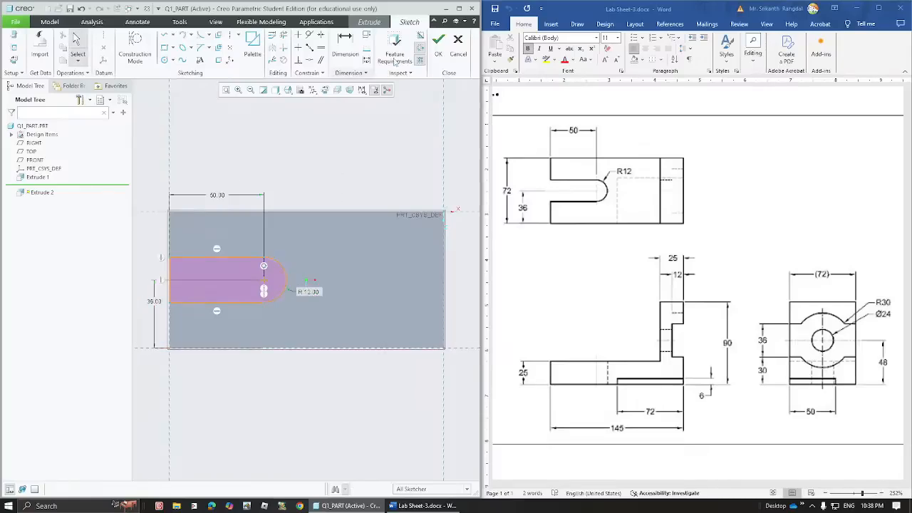
# - Extrude the slot sketch as a Remove Material cut with Through All depth through the base
pyautogui.click(439, 43)
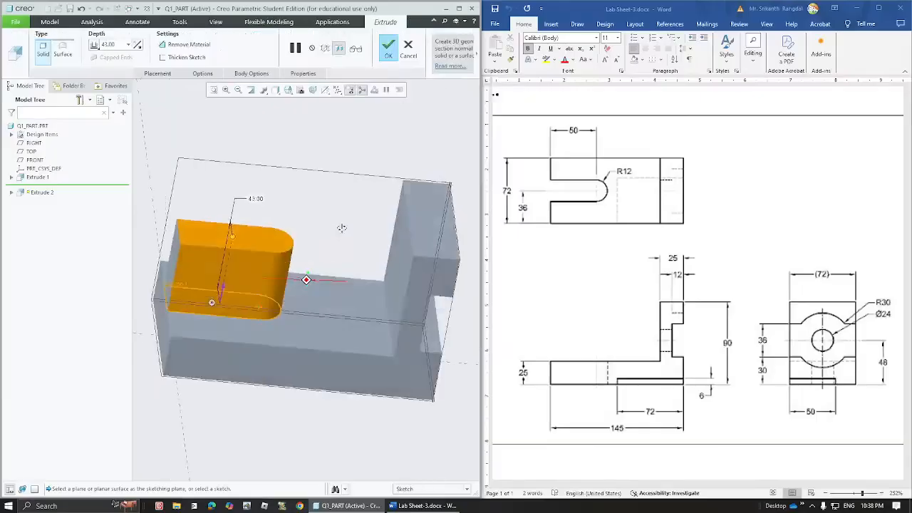
pyautogui.click(182, 45)
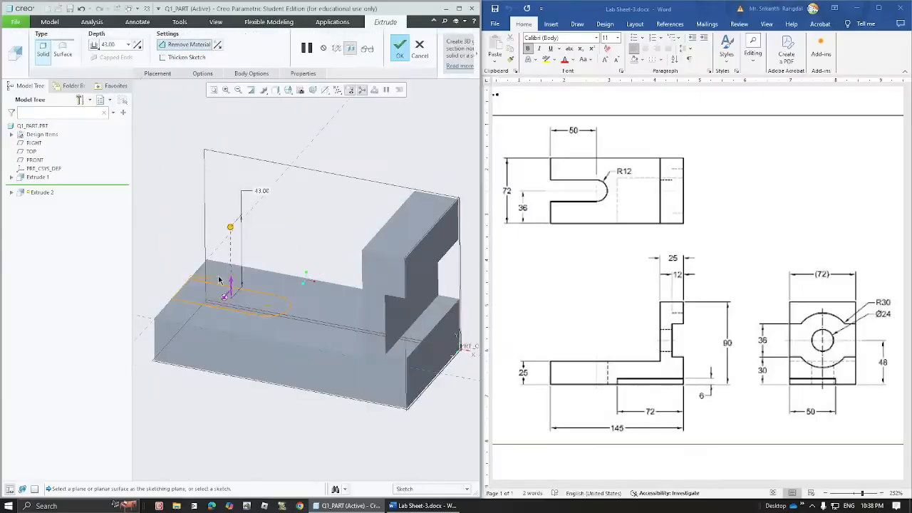
pyautogui.moveTo(230, 285); pyautogui.dragTo(268, 266, button='middle')
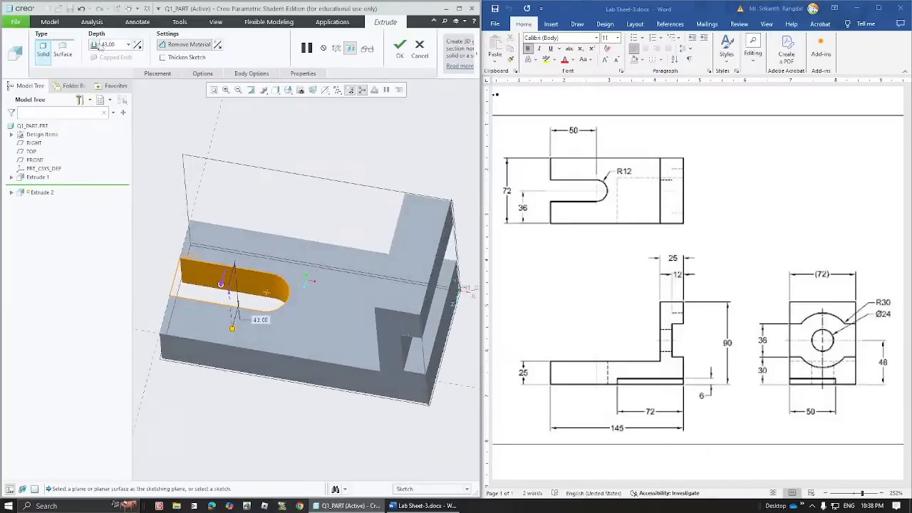
pyautogui.click(96, 45)
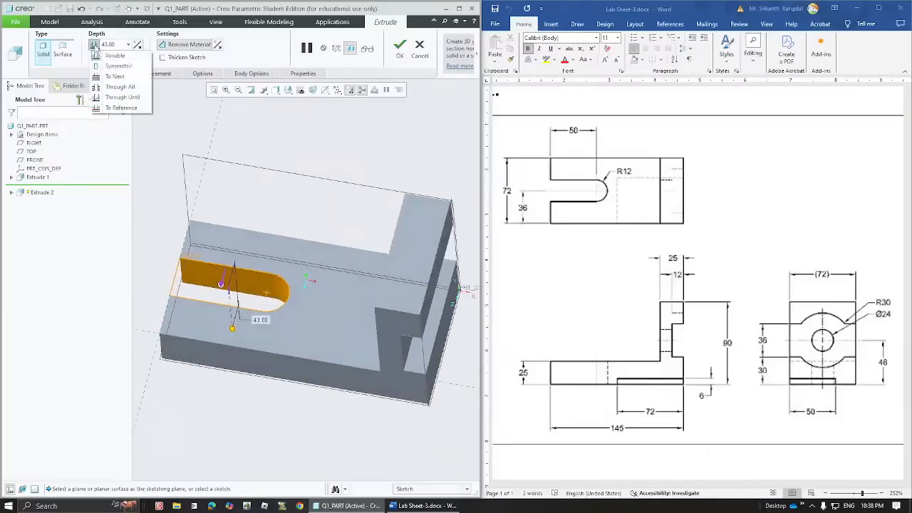
pyautogui.click(119, 87)
pyautogui.click(398, 47)
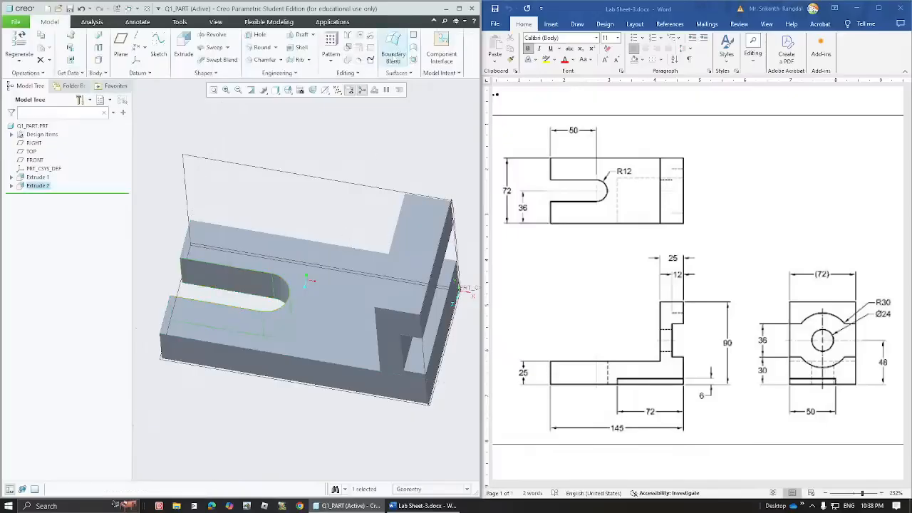
pyautogui.click(314, 177)
# - Orbit to face the upright, select its flat face and start Extrude 3 on it
pyautogui.click(350, 412)
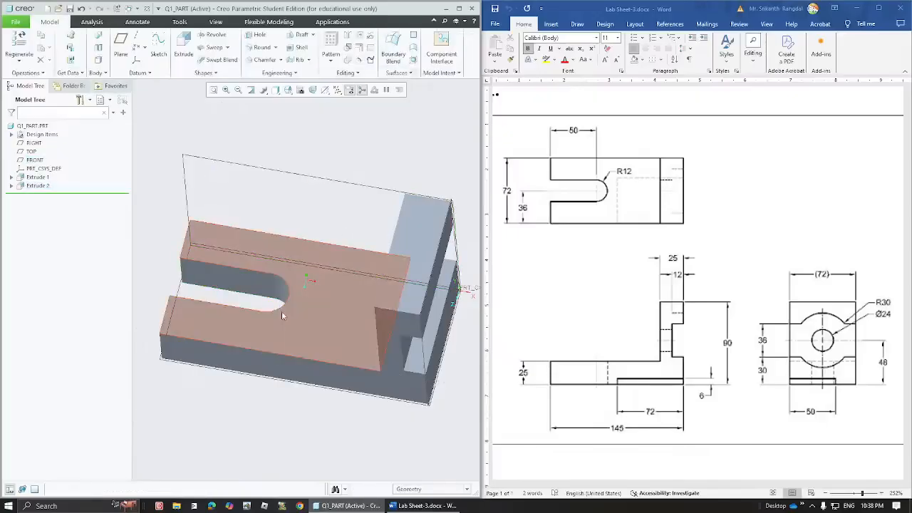
pyautogui.moveTo(282, 314); pyautogui.dragTo(299, 331, button='middle')
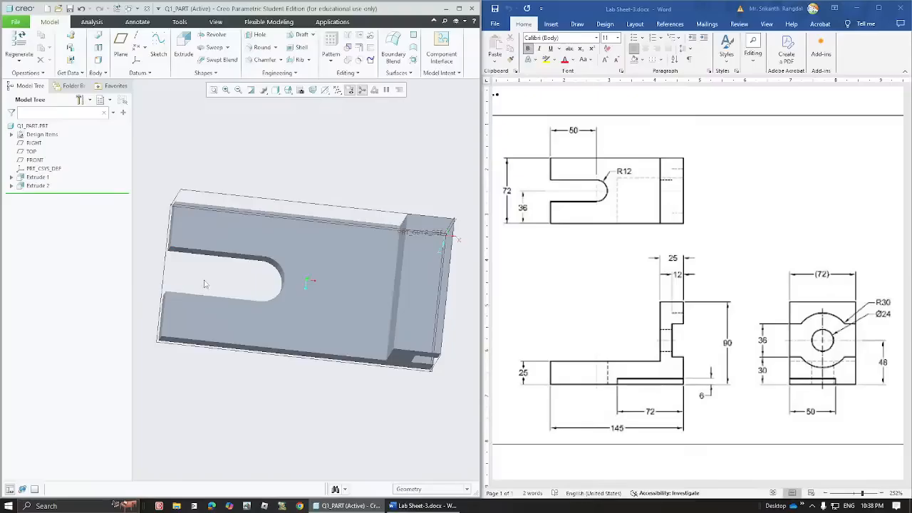
pyautogui.moveTo(362, 330)
pyautogui.mouseDown(button='middle')
pyautogui.moveTo(333, 302)
pyautogui.moveTo(338, 290)
pyautogui.mouseUp(button='middle')
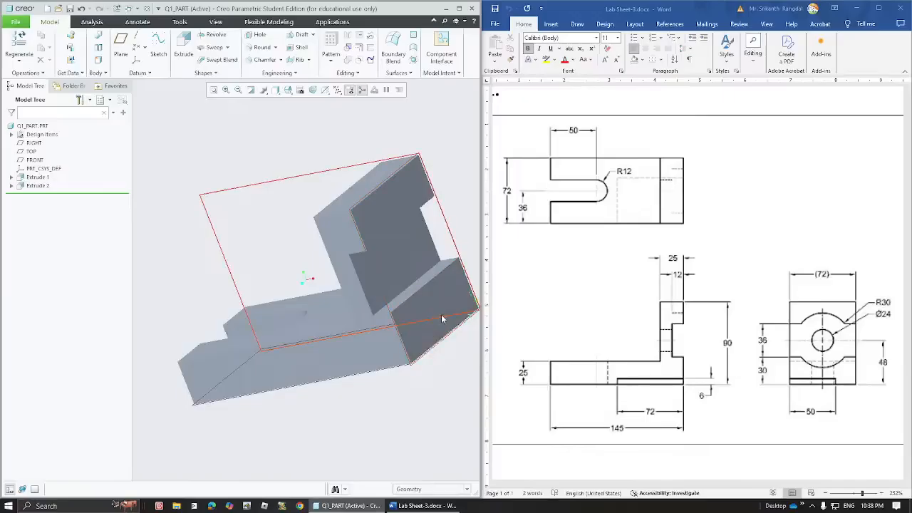
pyautogui.moveTo(435, 320); pyautogui.dragTo(420, 336, button='middle')
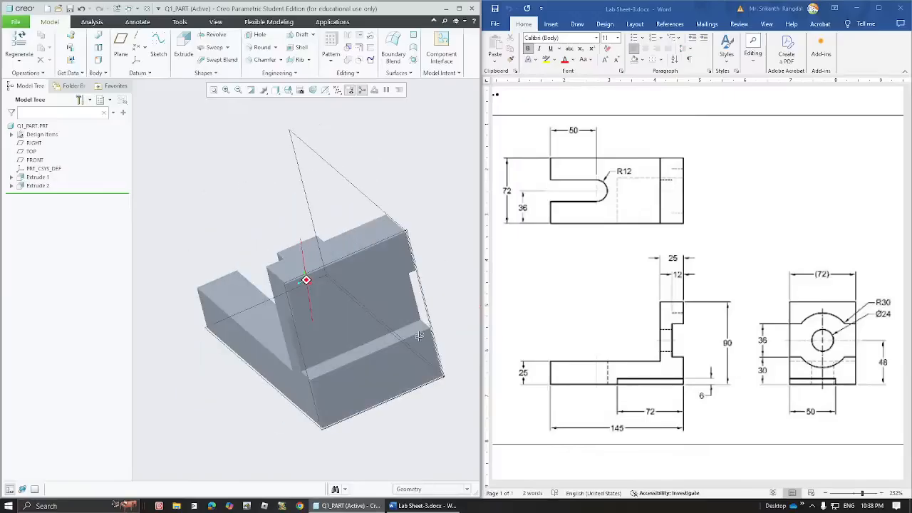
pyautogui.click(377, 259)
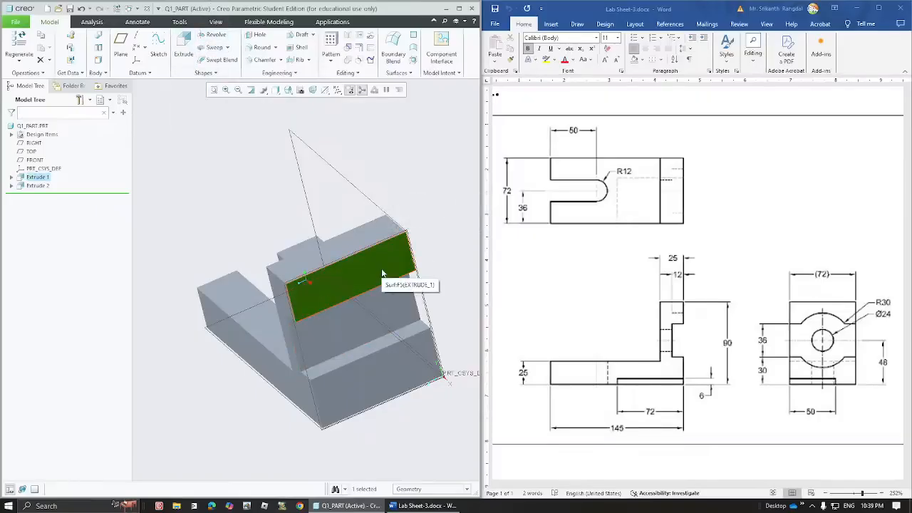
pyautogui.click(184, 47)
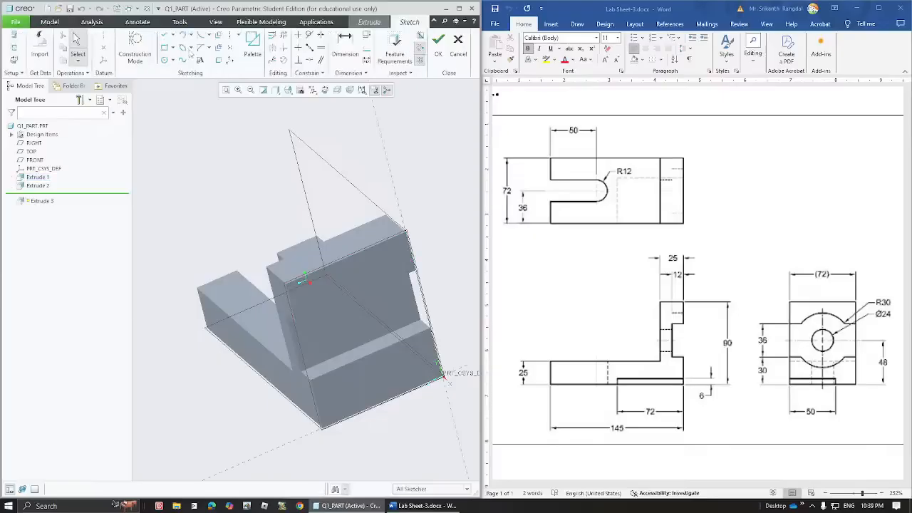
# - In Sketch View, draw one circle near the upright face's centre and nudge it into position
pyautogui.click(325, 89)
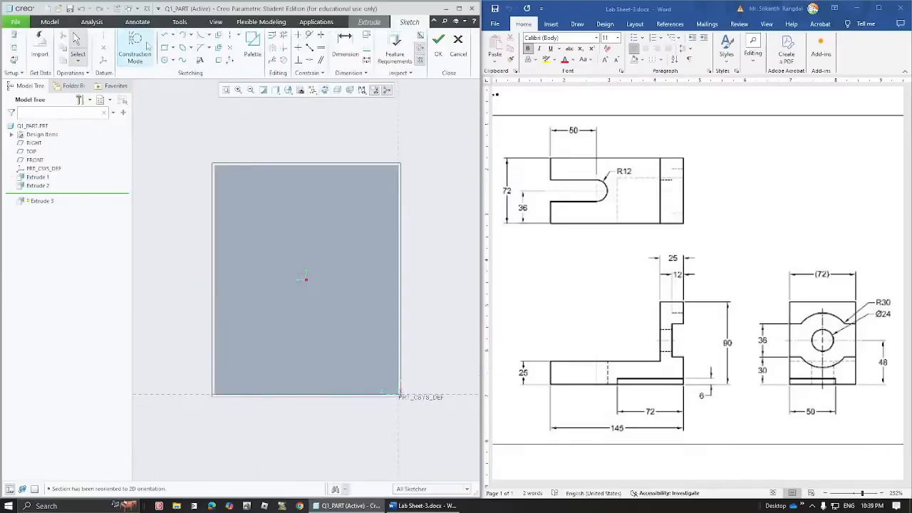
pyautogui.click(165, 62)
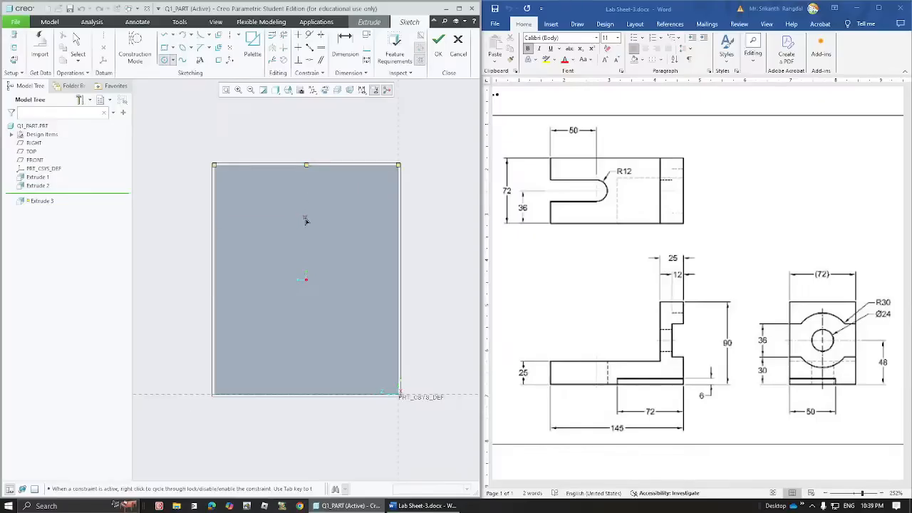
pyautogui.click(307, 278)
pyautogui.click(381, 272)
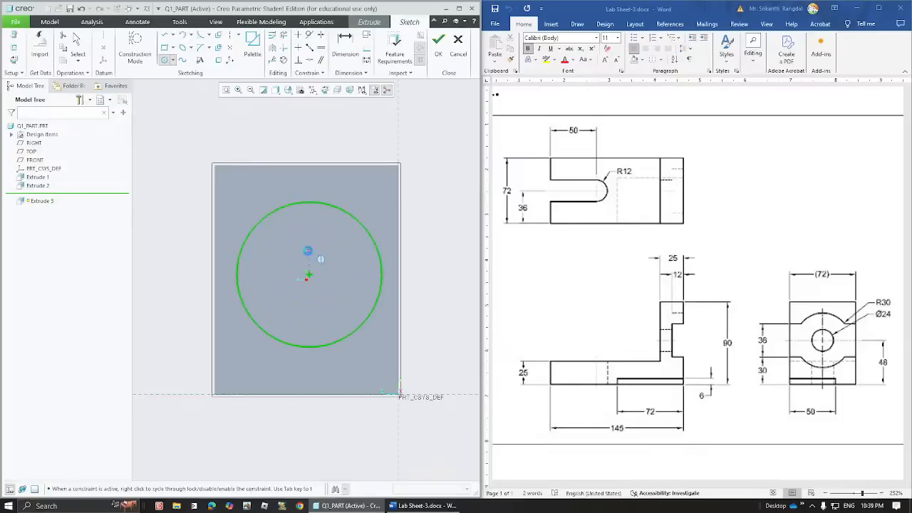
pyautogui.middleClick(305, 264)
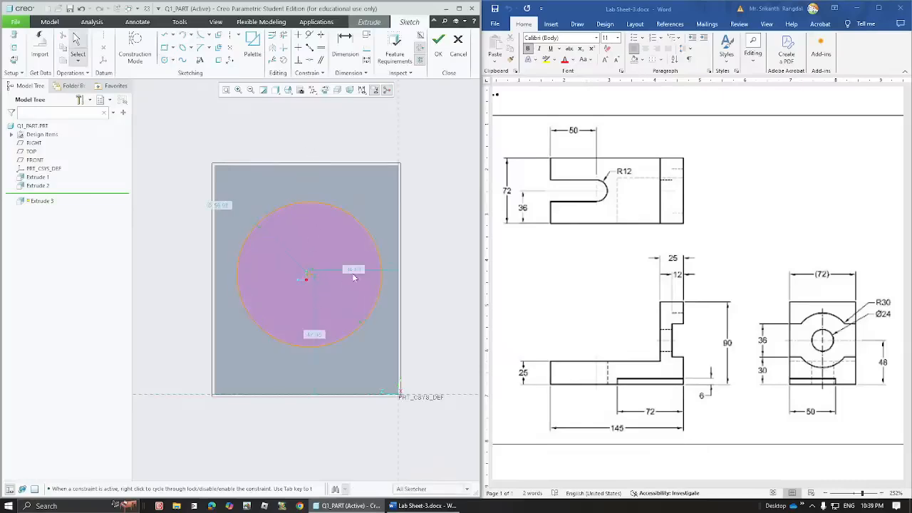
pyautogui.moveTo(353, 273); pyautogui.dragTo(358, 220)
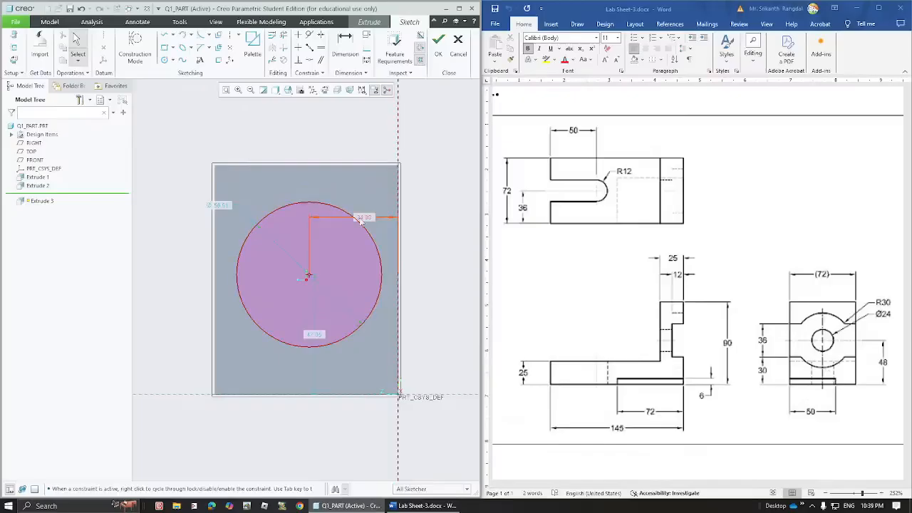
pyautogui.moveTo(307, 278)
pyautogui.mouseDown()
pyautogui.moveTo(319, 275)
pyautogui.moveTo(310, 263)
pyautogui.moveTo(317, 277)
pyautogui.mouseUp()
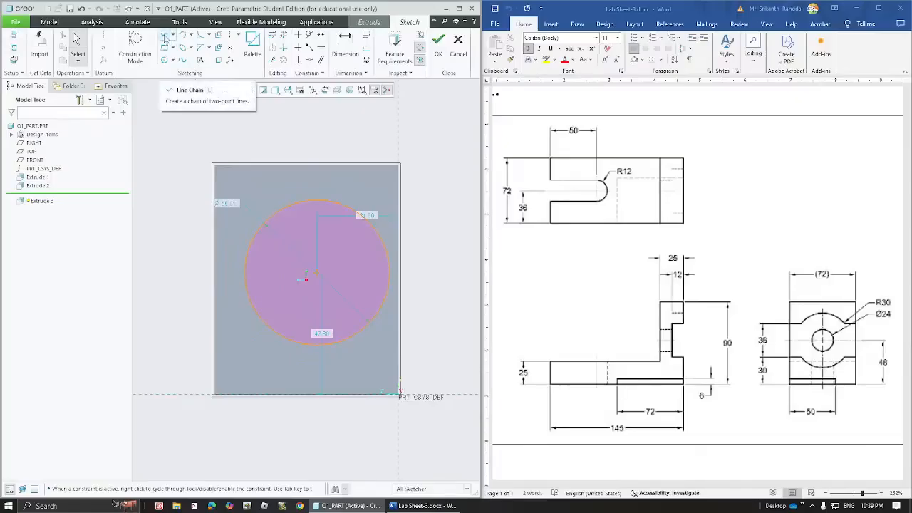
# - Draw a line from the circle's centre up to the face's top edge
pyautogui.click(165, 37)
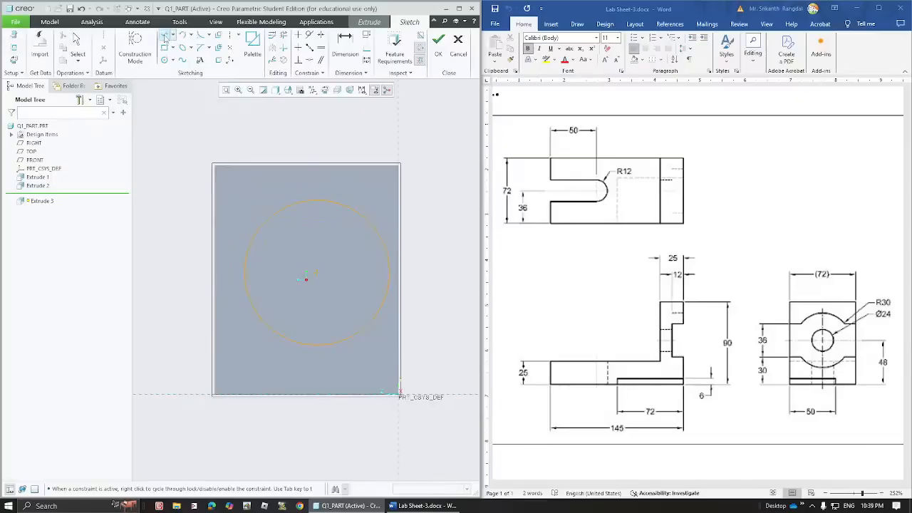
pyautogui.click(316, 275)
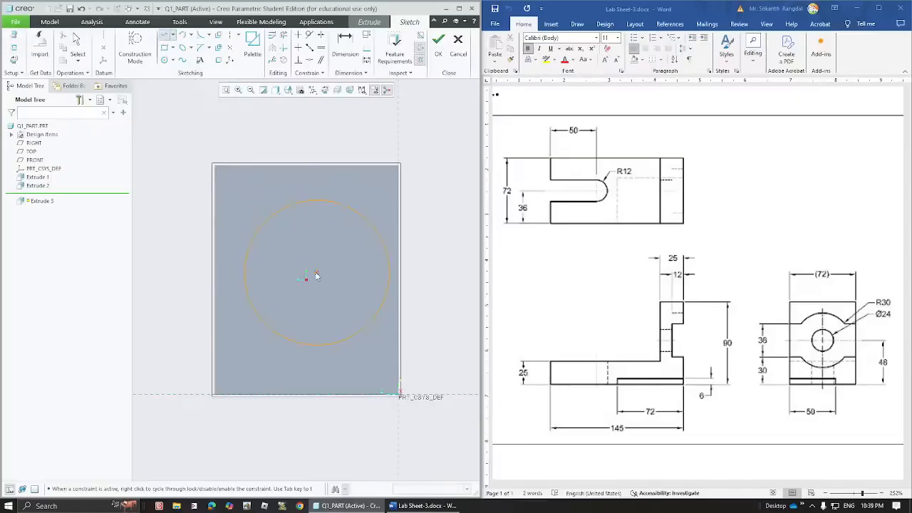
pyautogui.click(307, 166)
pyautogui.middleClick(326, 142)
pyautogui.middleClick(307, 167)
# - Convert the centre-to-top line into construction geometry
pyautogui.click(308, 191)
pyautogui.click(311, 191)
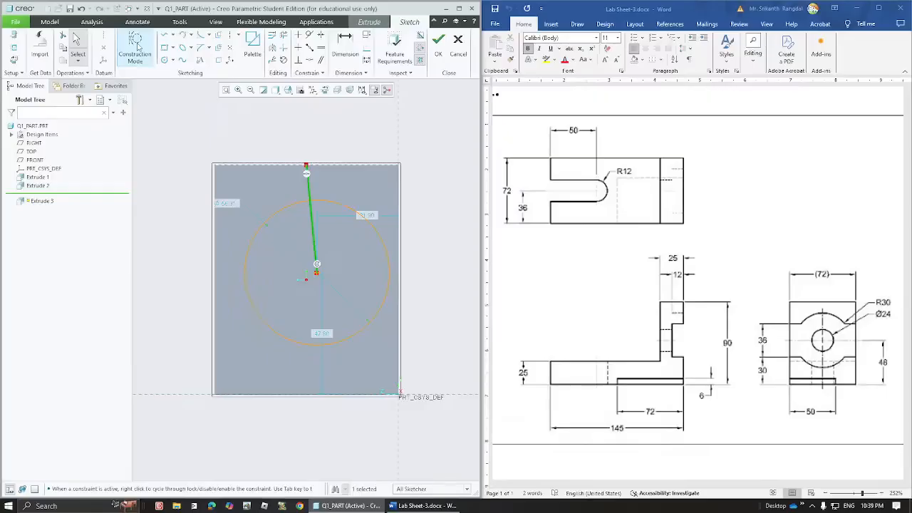
pyautogui.click(137, 45)
pyautogui.click(344, 140)
pyautogui.click(308, 190)
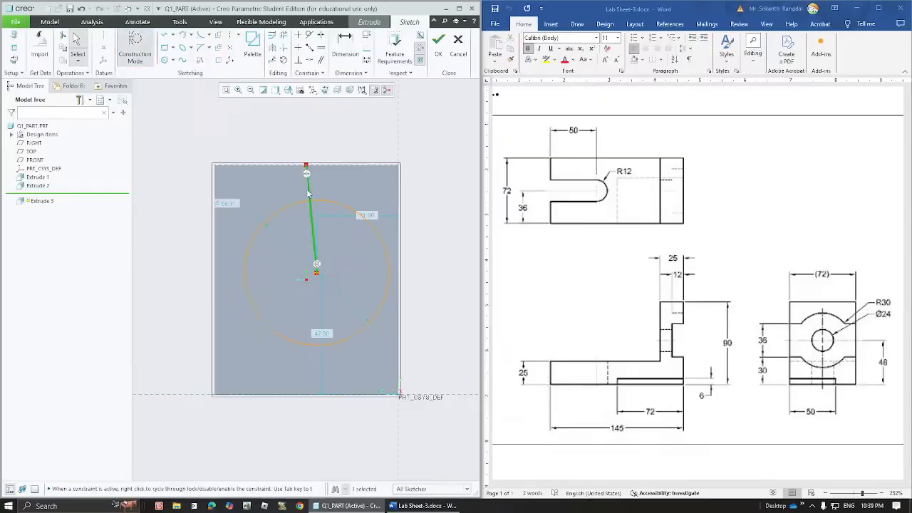
pyautogui.click(132, 44)
pyautogui.click(347, 145)
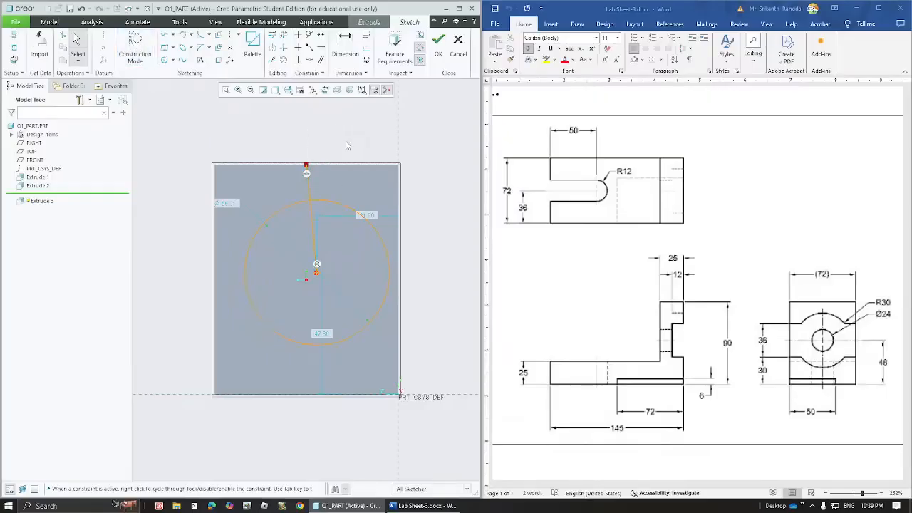
pyautogui.click(309, 193)
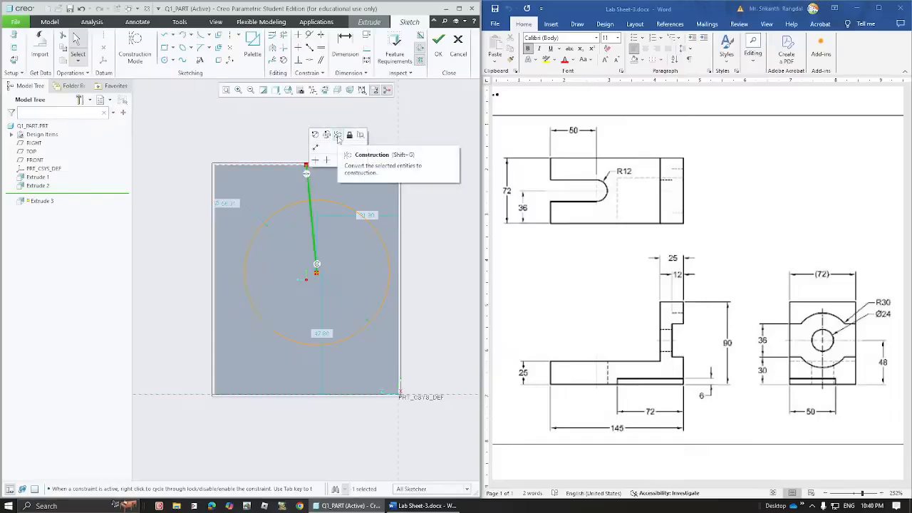
pyautogui.click(338, 136)
pyautogui.click(310, 197)
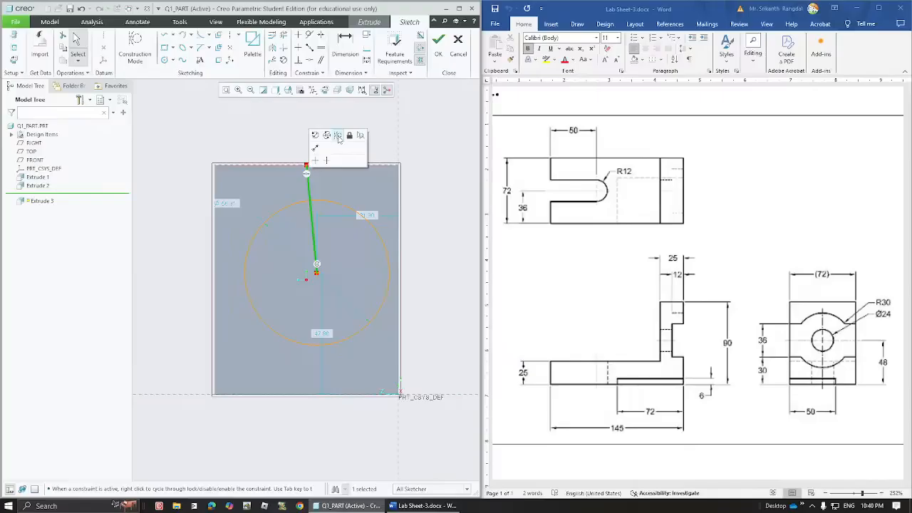
pyautogui.click(339, 136)
pyautogui.click(338, 140)
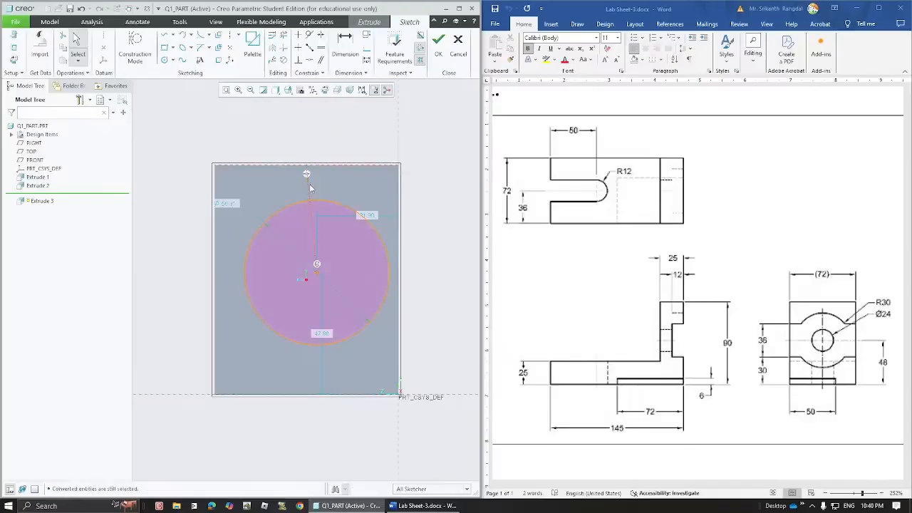
pyautogui.click(307, 193)
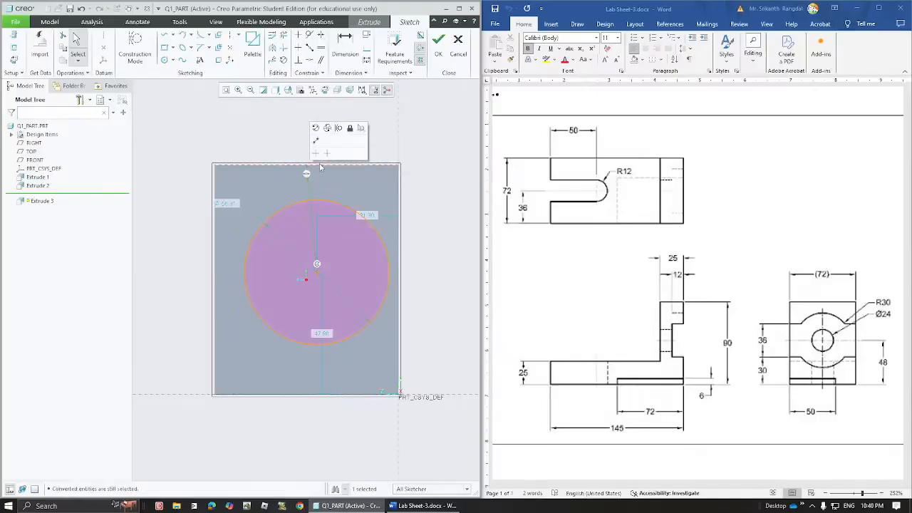
pyautogui.click(319, 190)
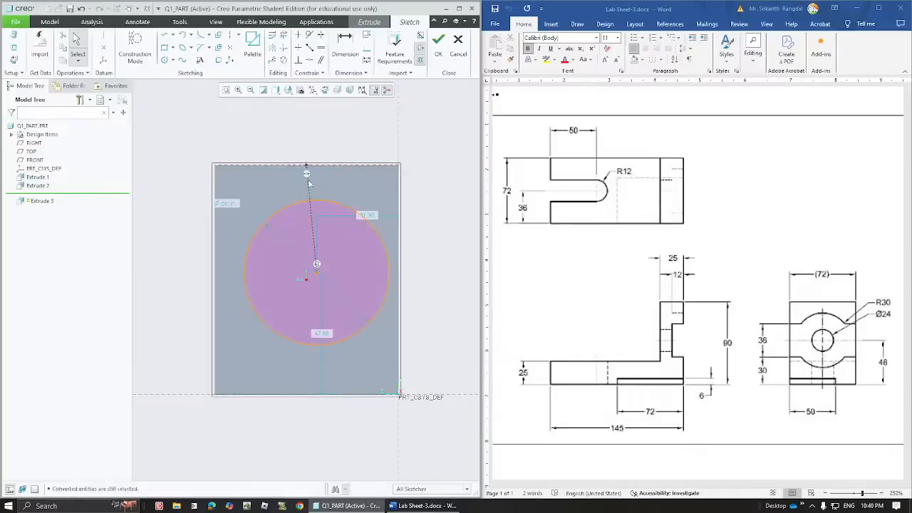
pyautogui.click(308, 191)
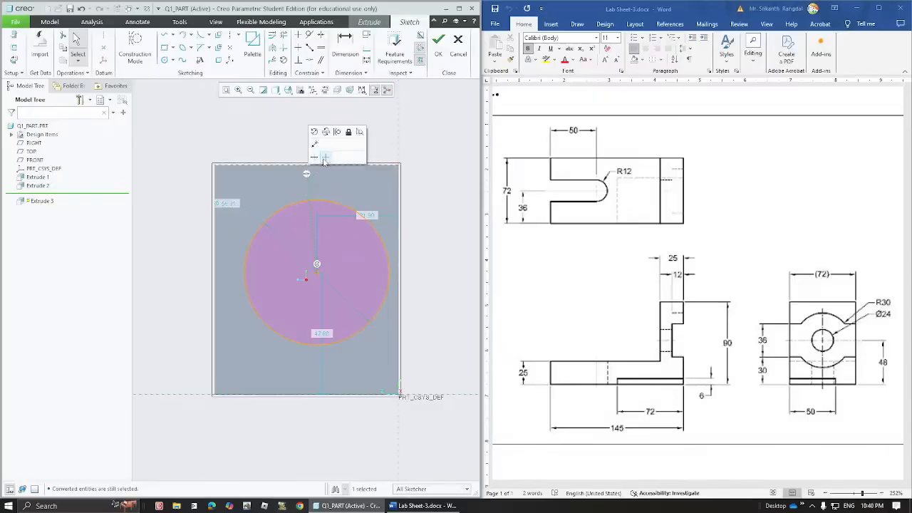
# - Constrain the construction line vertical so the circle is centred below the top point
pyautogui.click(299, 36)
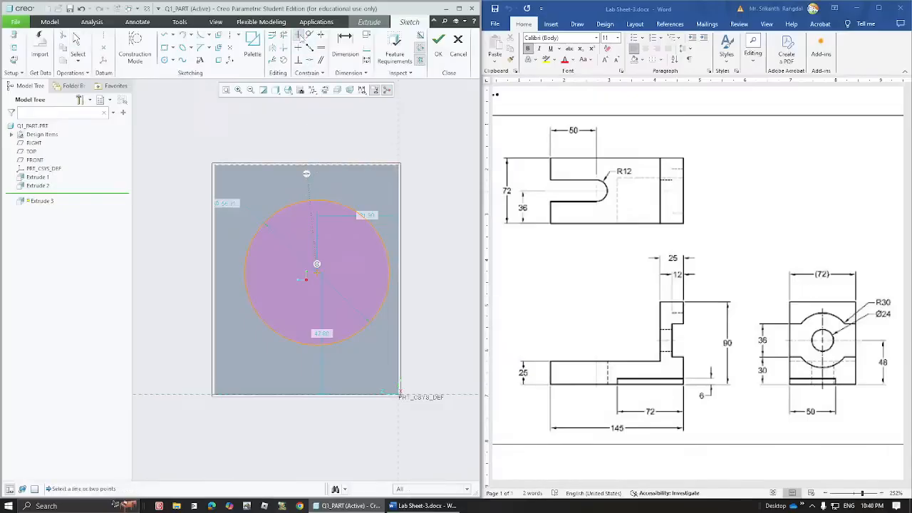
pyautogui.click(317, 226)
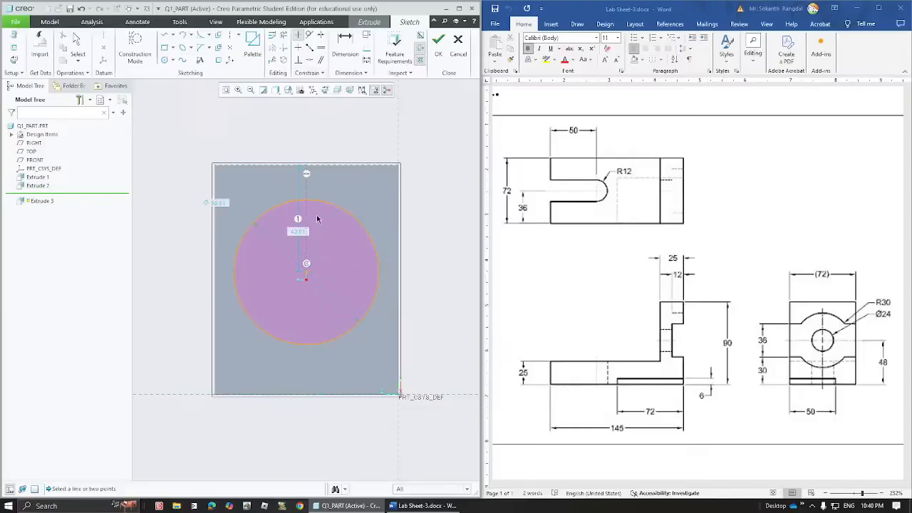
pyautogui.middleClick(342, 141)
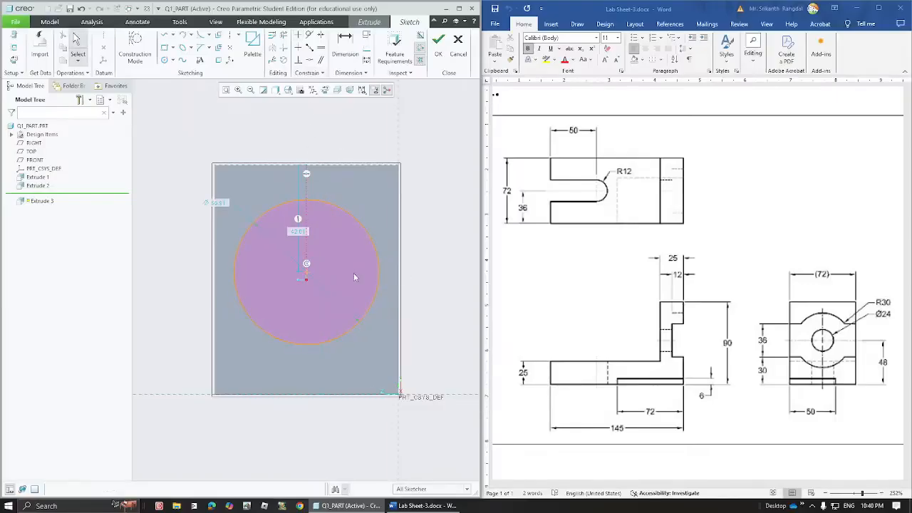
# - Set the circle's radius to 30
pyautogui.moveTo(305, 274)
pyautogui.mouseDown()
pyautogui.moveTo(326, 266)
pyautogui.moveTo(378, 285)
pyautogui.moveTo(376, 256)
pyautogui.moveTo(362, 269)
pyautogui.mouseUp()
pyautogui.click(218, 205)
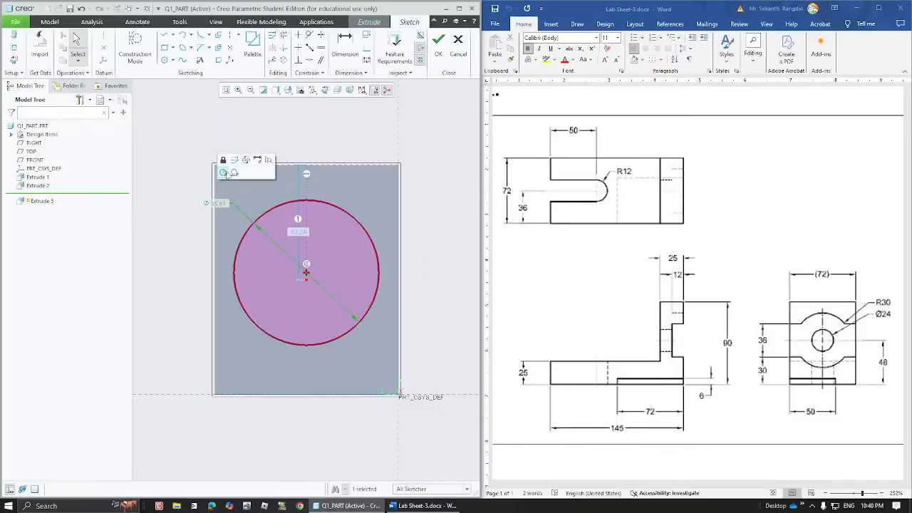
pyautogui.click(225, 173)
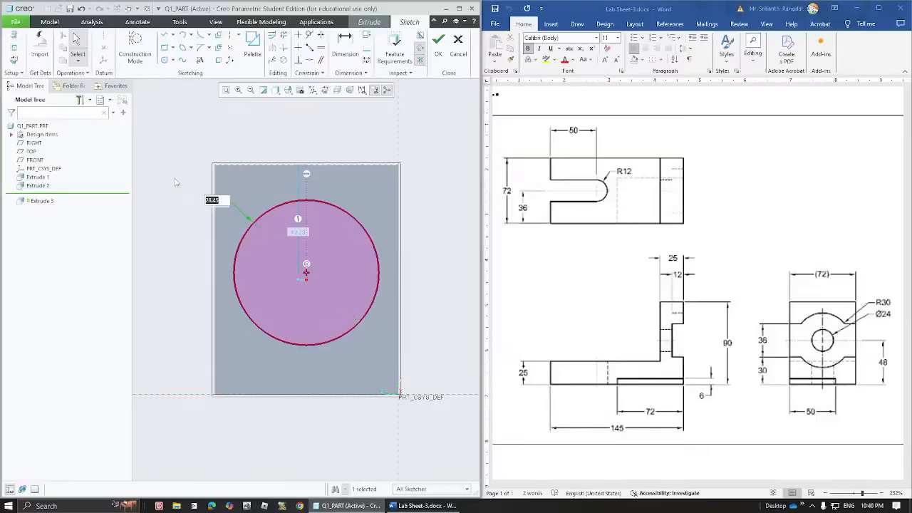
pyautogui.write('30')
pyautogui.press('Return')
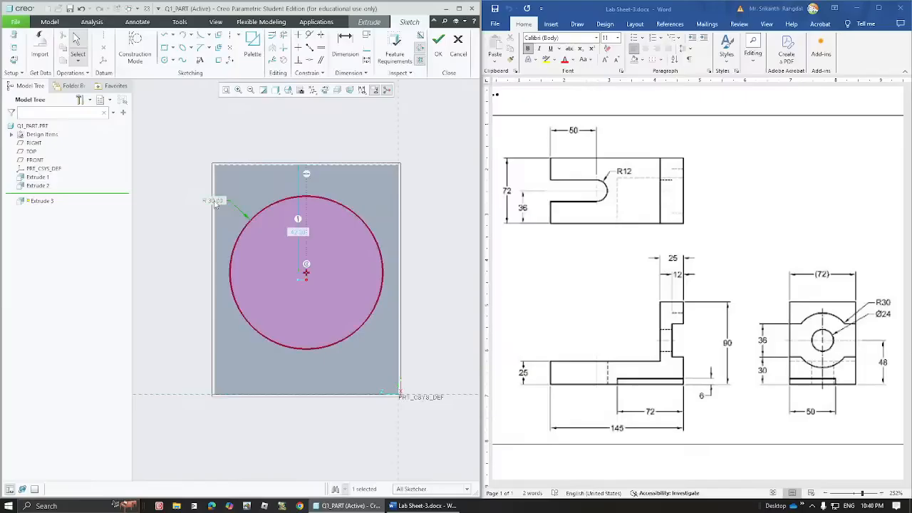
pyautogui.click(215, 201)
# - Dimension the circle centre 40 above the bottom edge, then show the default 3D view
pyautogui.click(344, 37)
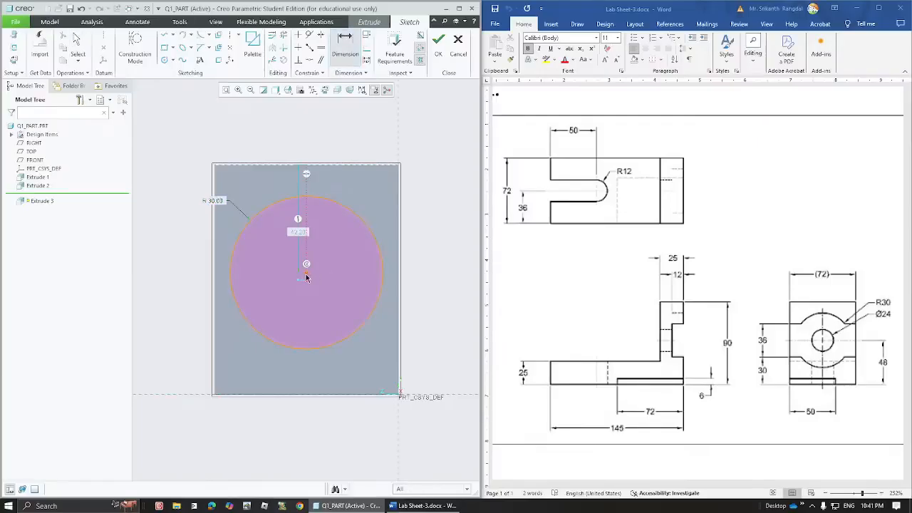
pyautogui.click(305, 276)
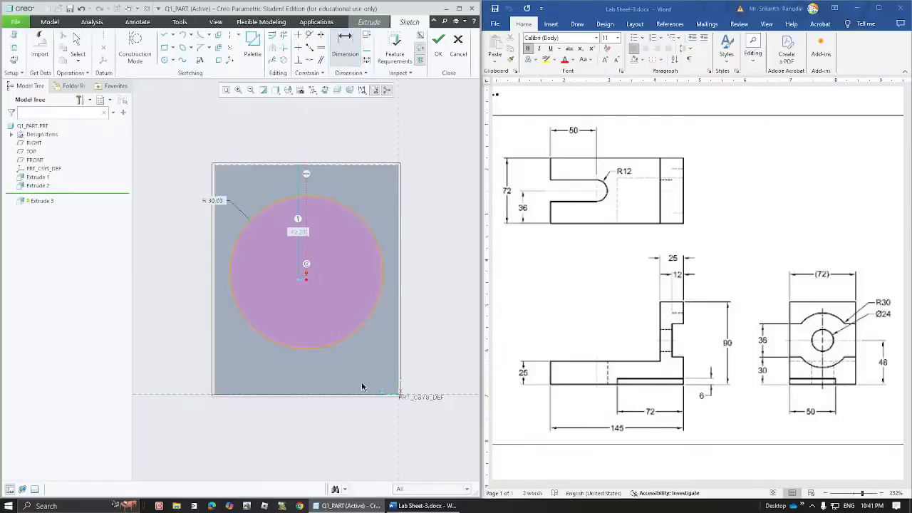
pyautogui.middleClick(437, 314)
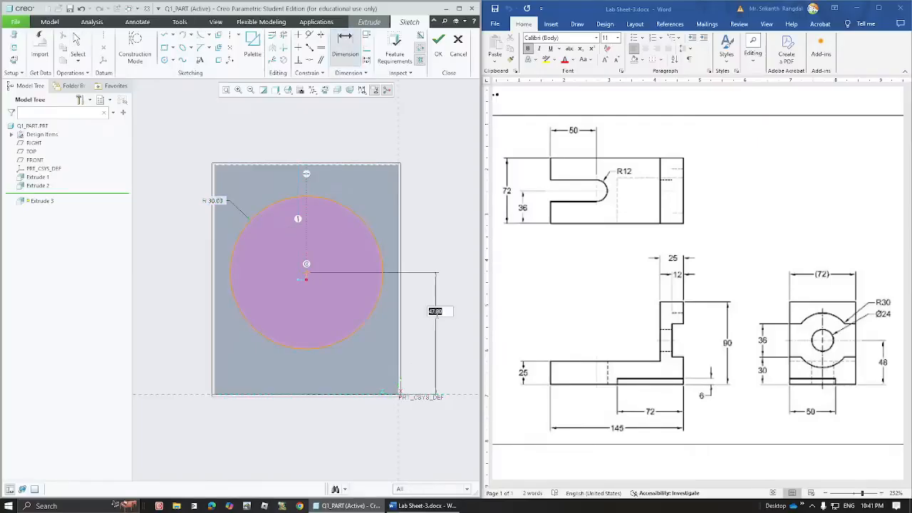
pyautogui.write('40')
pyautogui.press('Return')
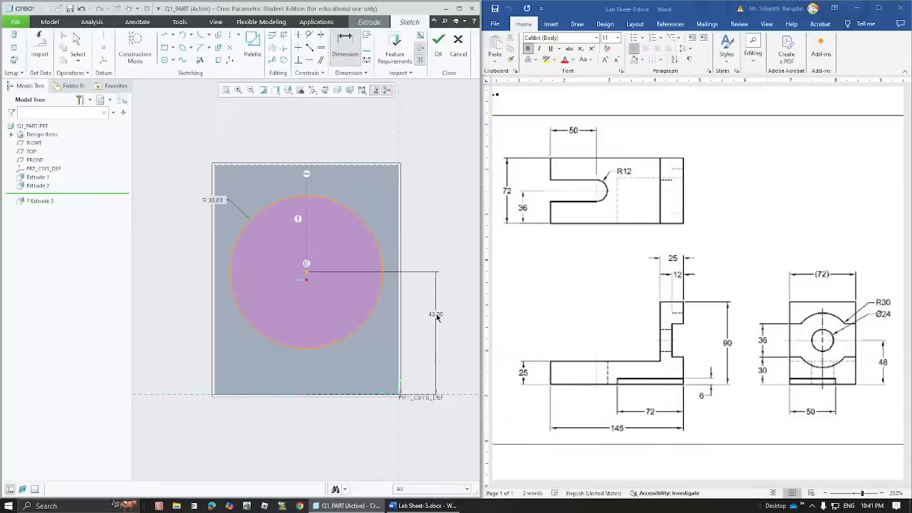
pyautogui.hotkey('ctrl', 'd')
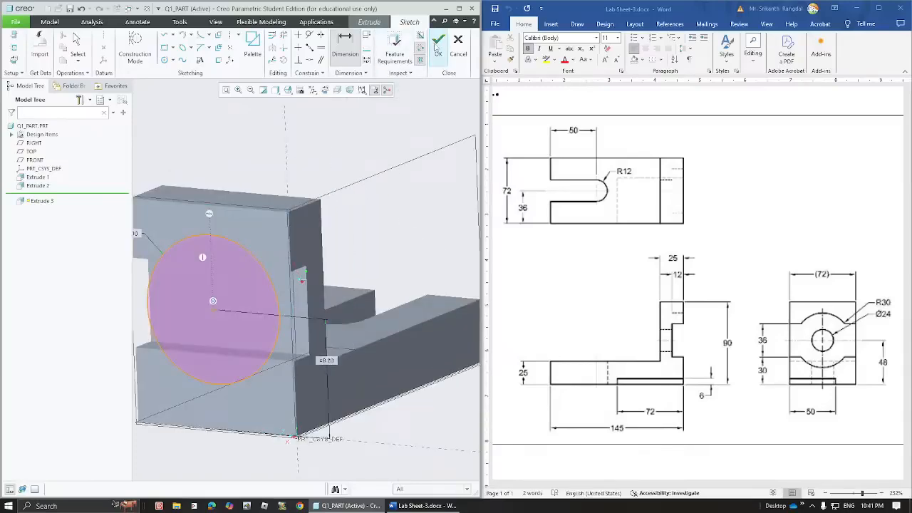
# - Extrude the circle as a material-removing recess up to a selected face of the upright
pyautogui.click(436, 45)
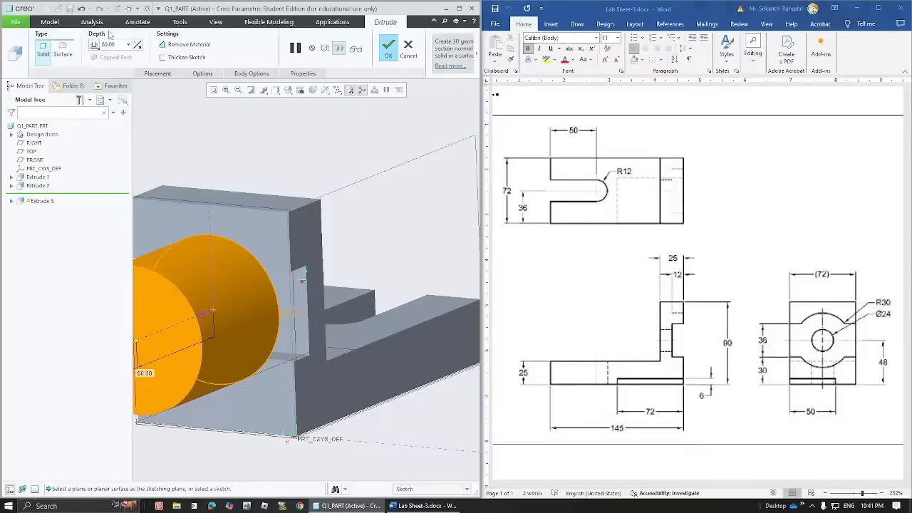
pyautogui.click(189, 45)
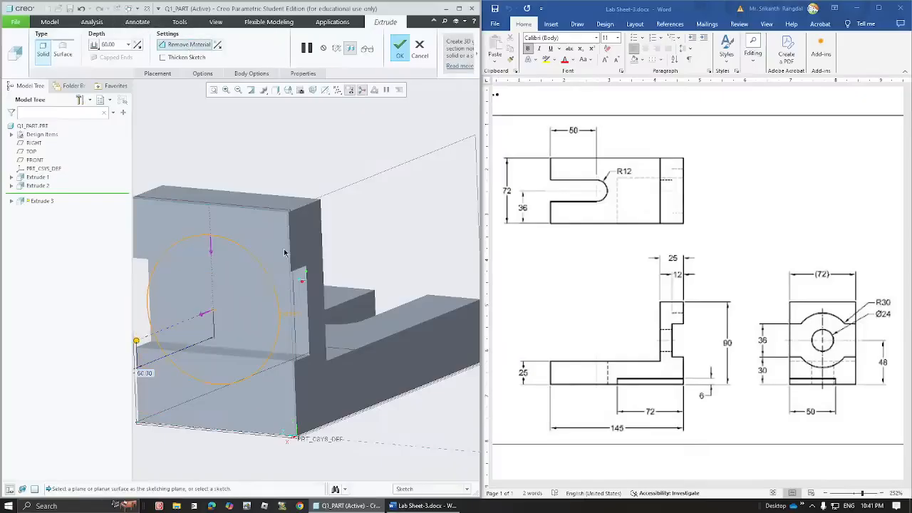
pyautogui.moveTo(380, 254); pyautogui.dragTo(363, 258, button='middle')
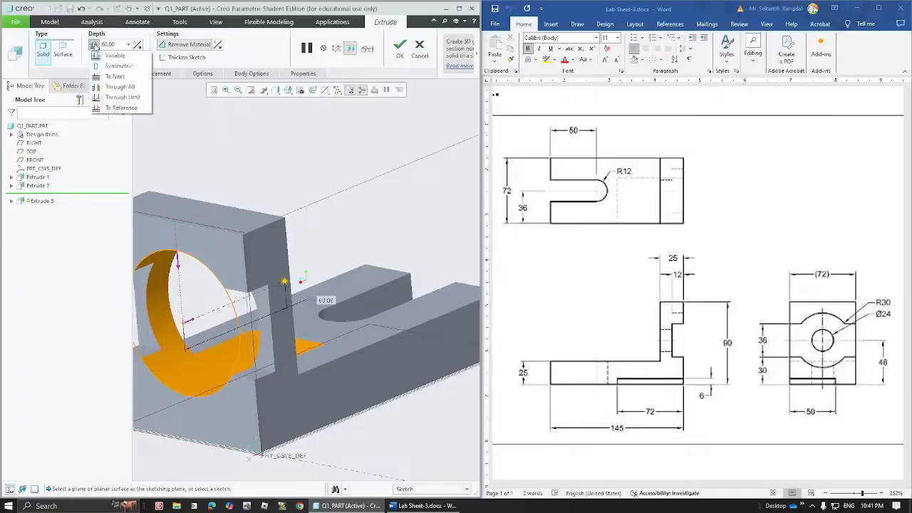
pyautogui.click(122, 108)
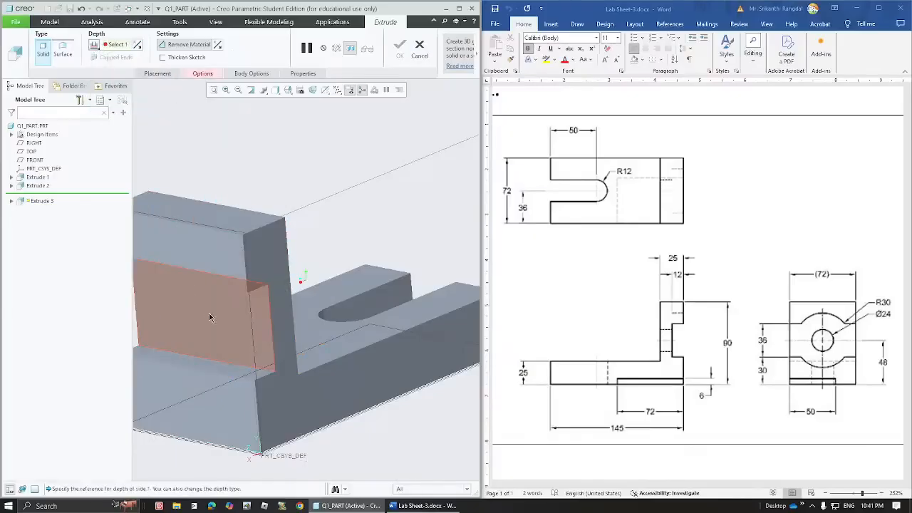
pyautogui.click(211, 317)
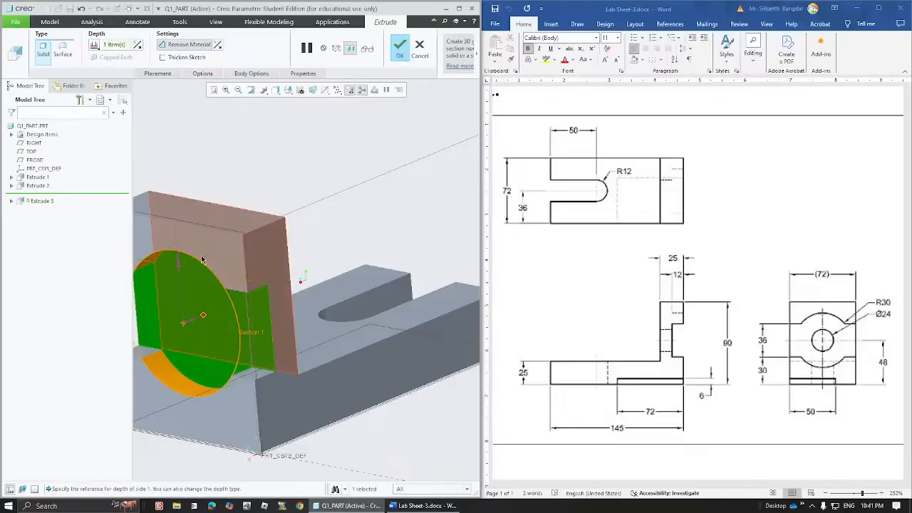
pyautogui.moveTo(289, 294); pyautogui.dragTo(372, 306, button='middle')
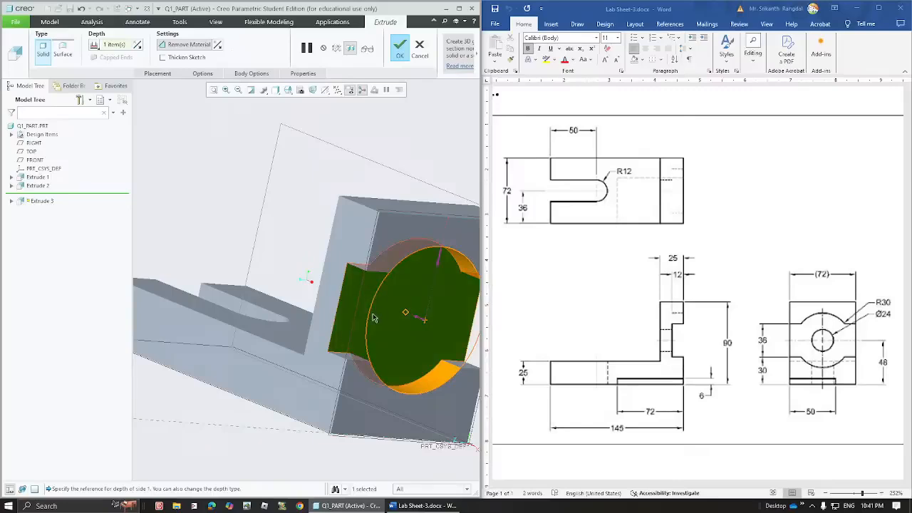
pyautogui.click(400, 49)
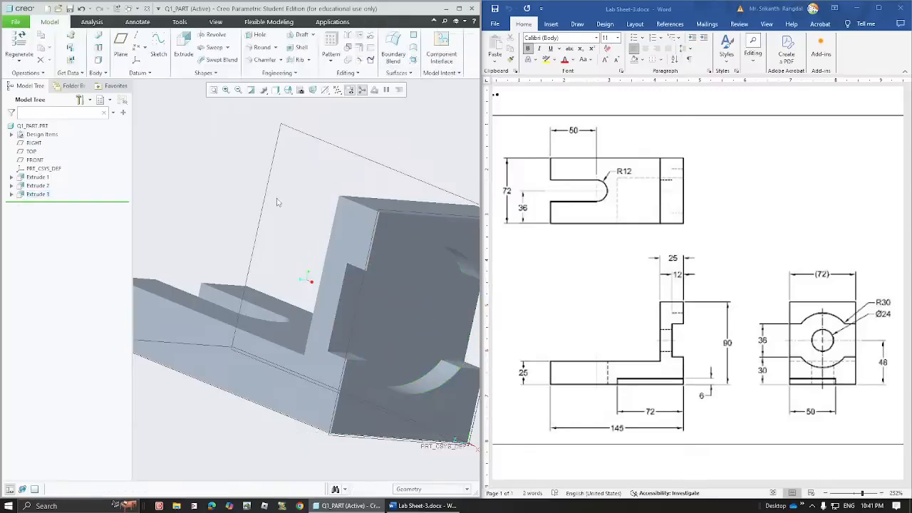
# - Orbit the part and start Extrude 4 sketched on the upright's front face
pyautogui.moveTo(277, 203)
pyautogui.mouseDown(button='middle')
pyautogui.moveTo(367, 239)
pyautogui.moveTo(335, 235)
pyautogui.moveTo(351, 247)
pyautogui.moveTo(428, 275)
pyautogui.mouseUp(button='middle')
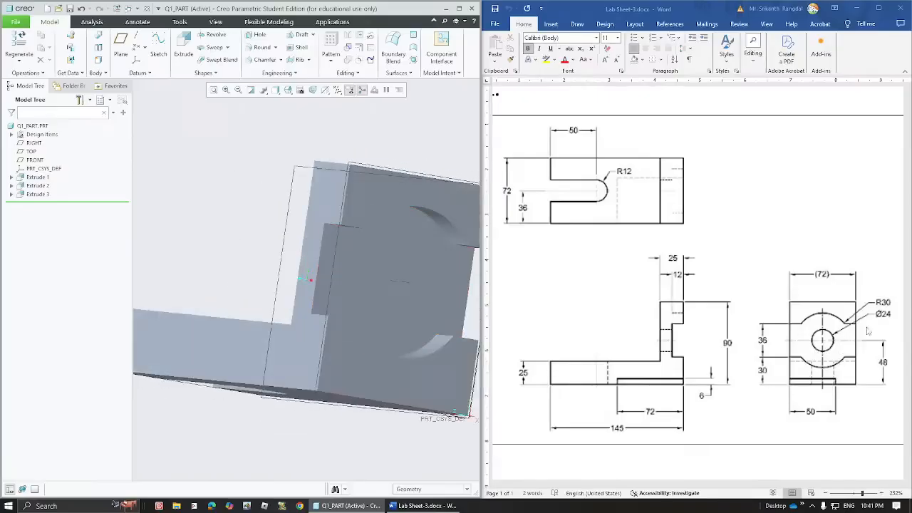
pyautogui.moveTo(428, 238); pyautogui.dragTo(390, 263, button='middle')
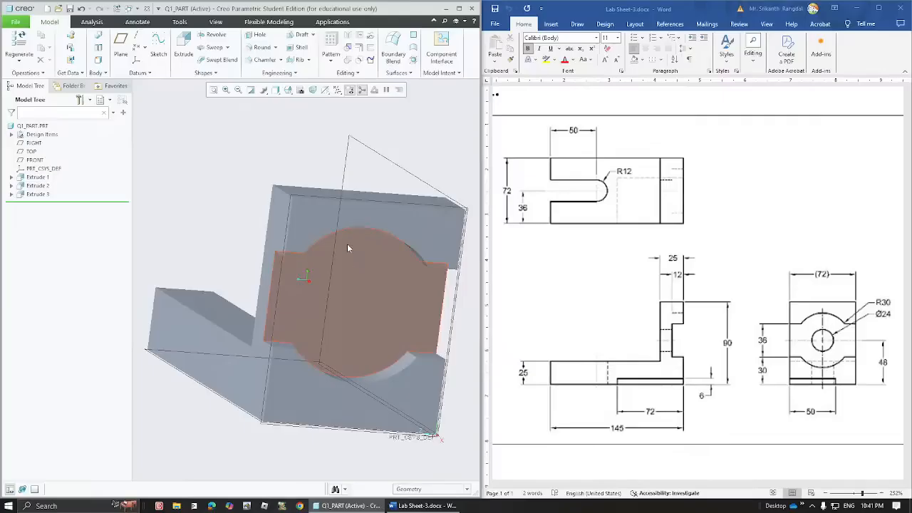
pyautogui.click(374, 284)
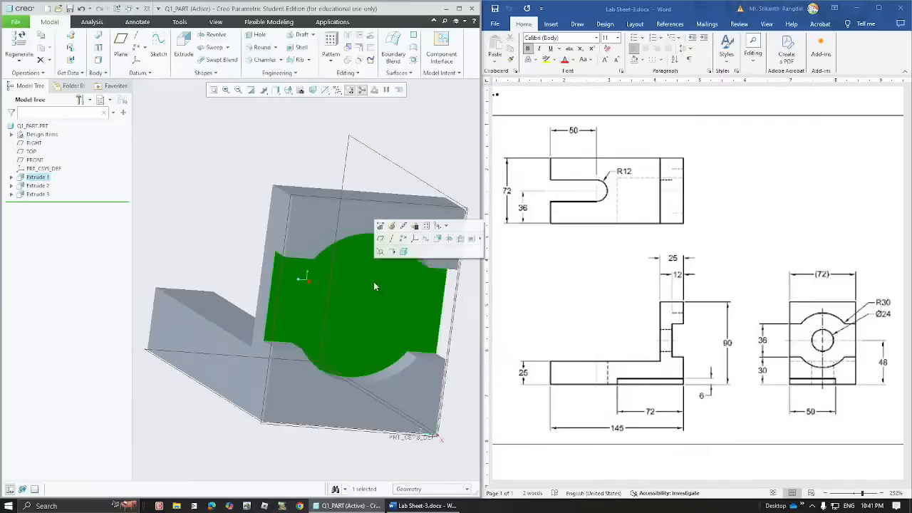
pyautogui.click(184, 51)
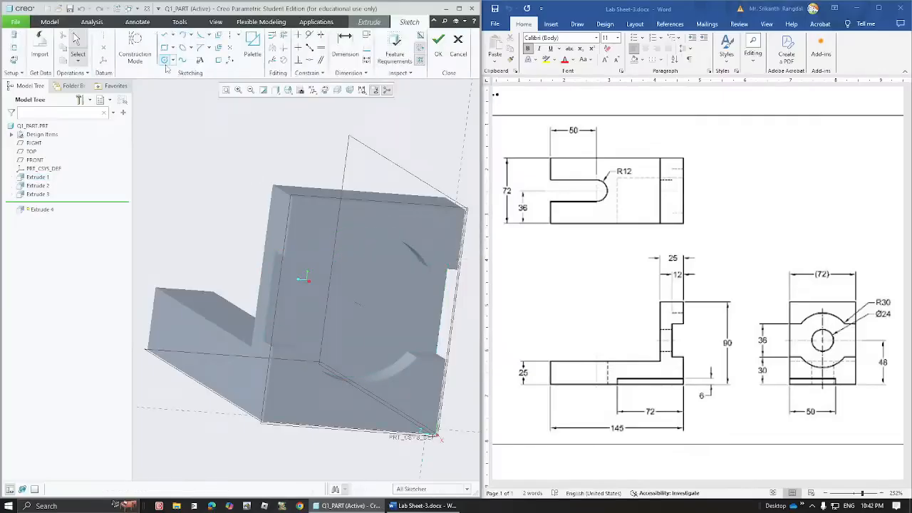
# - Sketch a circle at the origin and set its diameter to 24
pyautogui.click(325, 91)
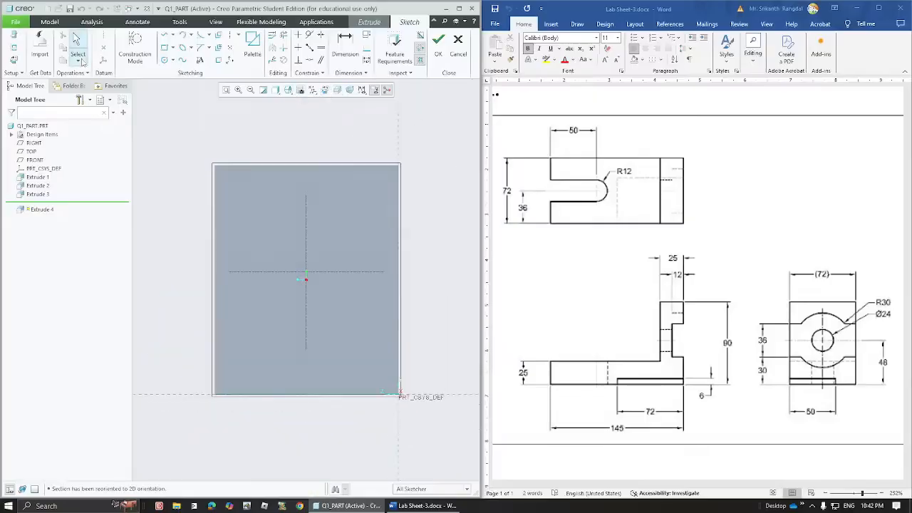
pyautogui.click(165, 60)
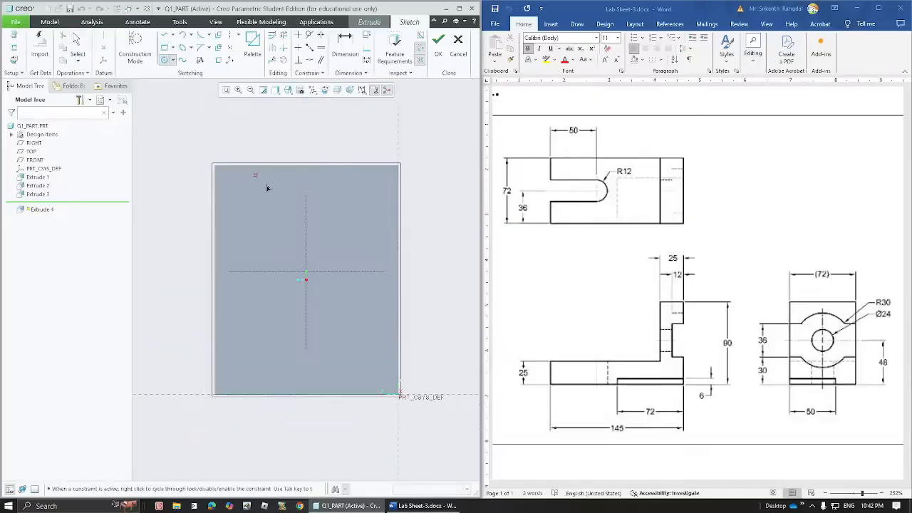
pyautogui.click(306, 271)
pyautogui.middleClick(355, 214)
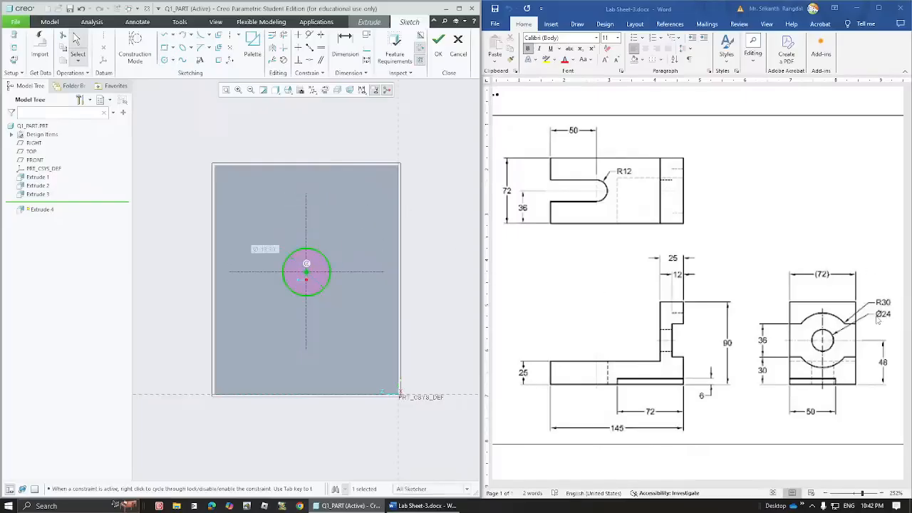
pyautogui.doubleClick(271, 248)
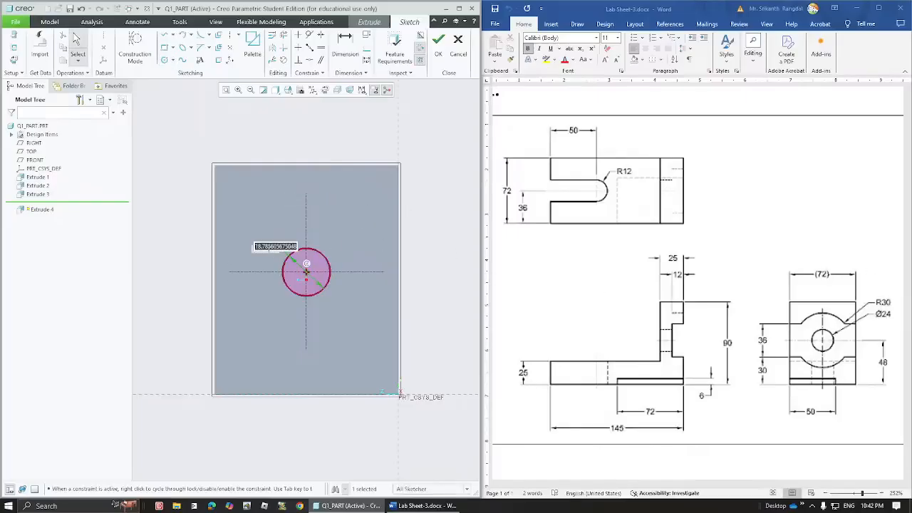
pyautogui.write('24')
pyautogui.press('Return')
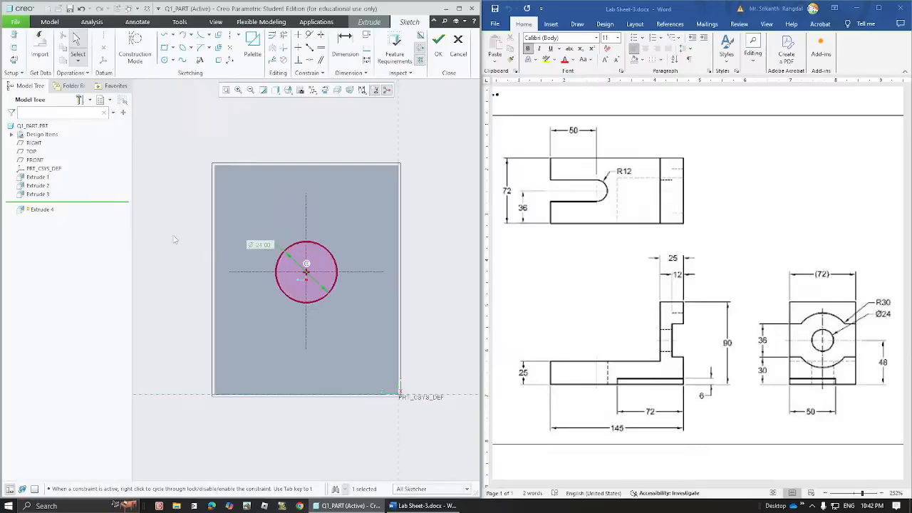
pyautogui.click(173, 239)
# - Extrude the Ø24 circle as a Remove Material cut with Through All depth
pyautogui.click(438, 41)
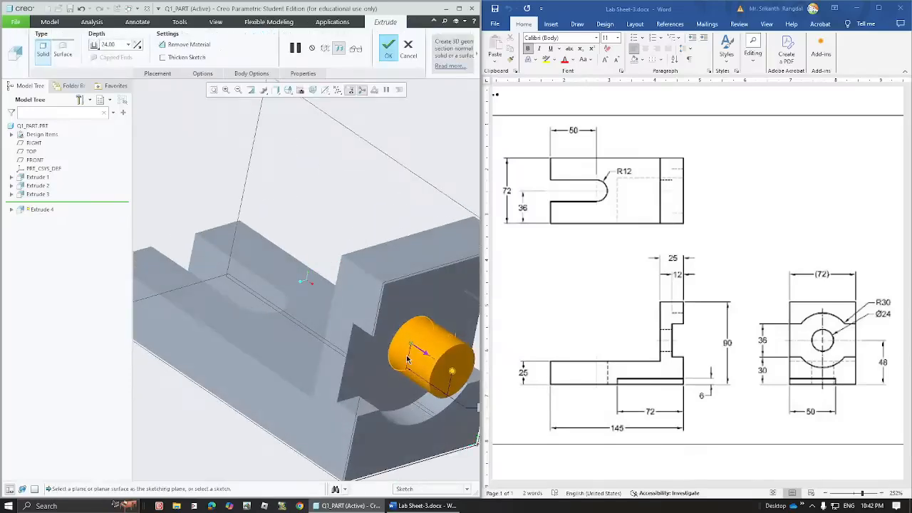
pyautogui.click(179, 44)
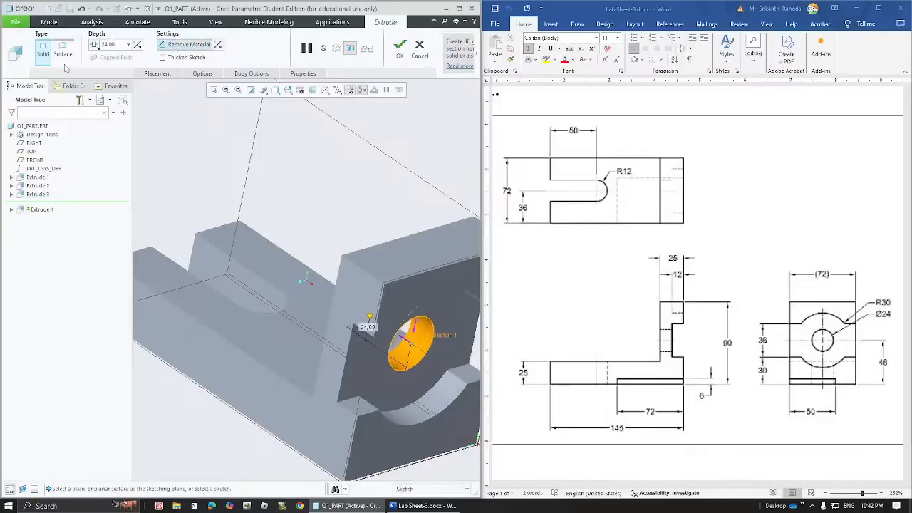
pyautogui.click(97, 45)
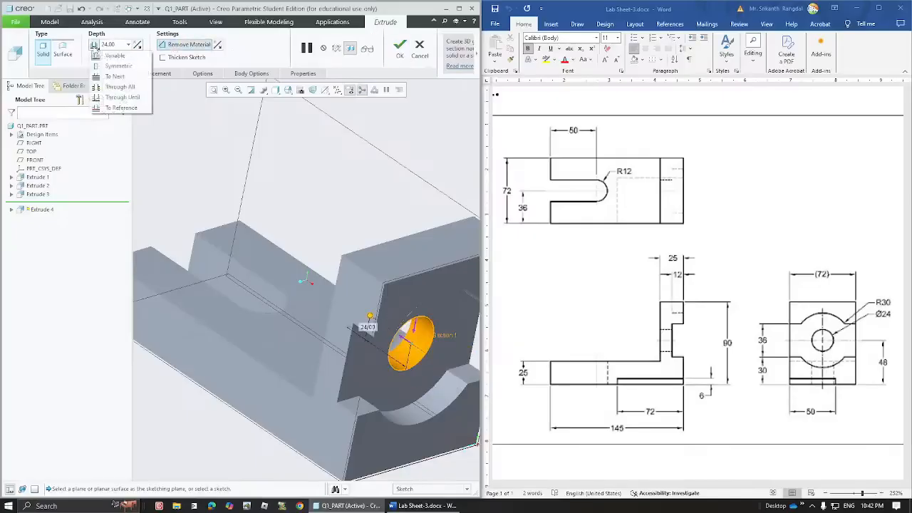
pyautogui.click(112, 87)
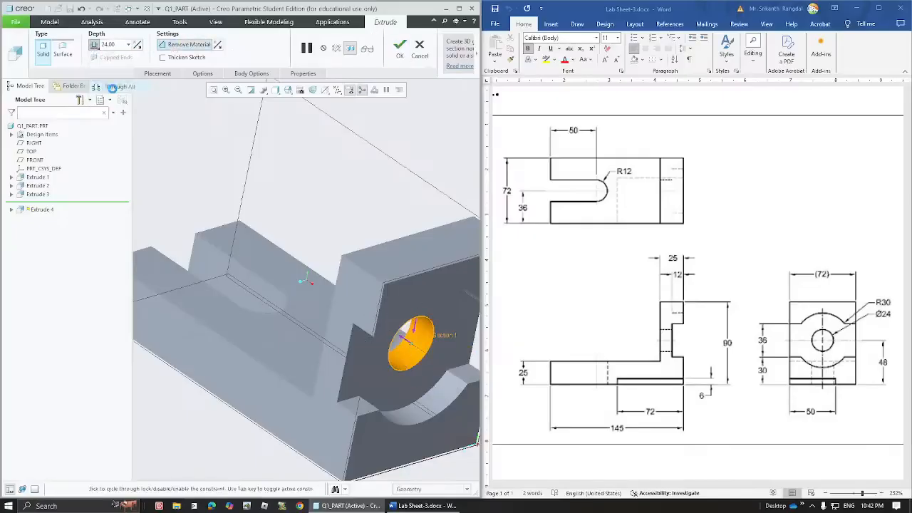
pyautogui.click(400, 48)
pyautogui.click(371, 184)
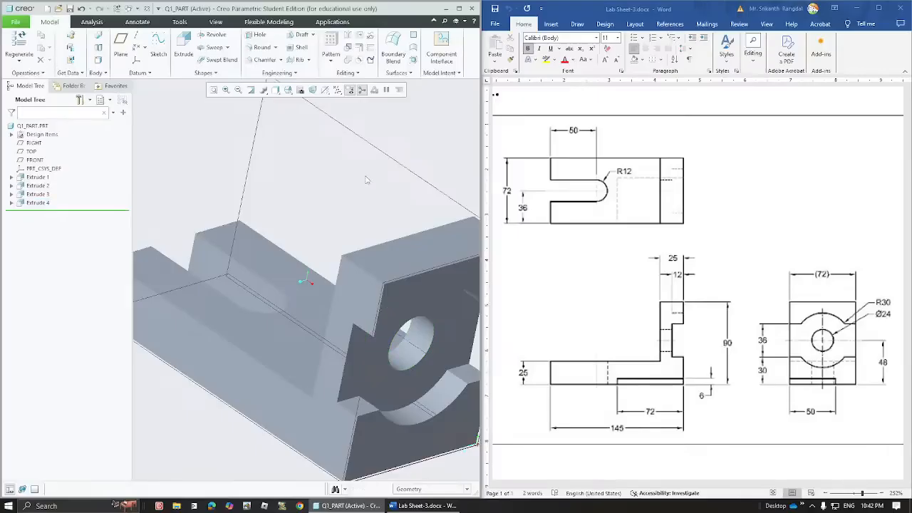
# - Reset to the standard view, orbit to the underside and select the base's bottom face
pyautogui.hotkey('ctrl', 'd')
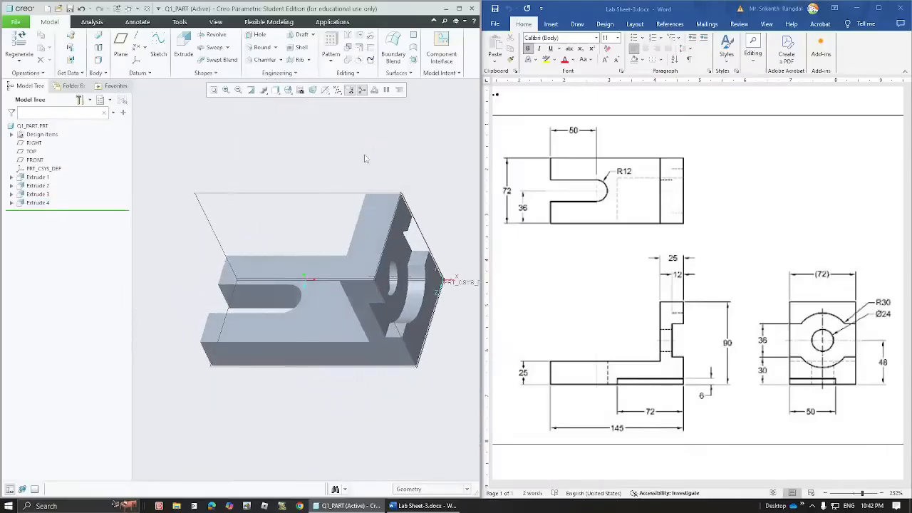
pyautogui.moveTo(338, 317)
pyautogui.mouseDown(button='middle')
pyautogui.moveTo(325, 302)
pyautogui.moveTo(341, 322)
pyautogui.moveTo(340, 305)
pyautogui.mouseUp(button='middle')
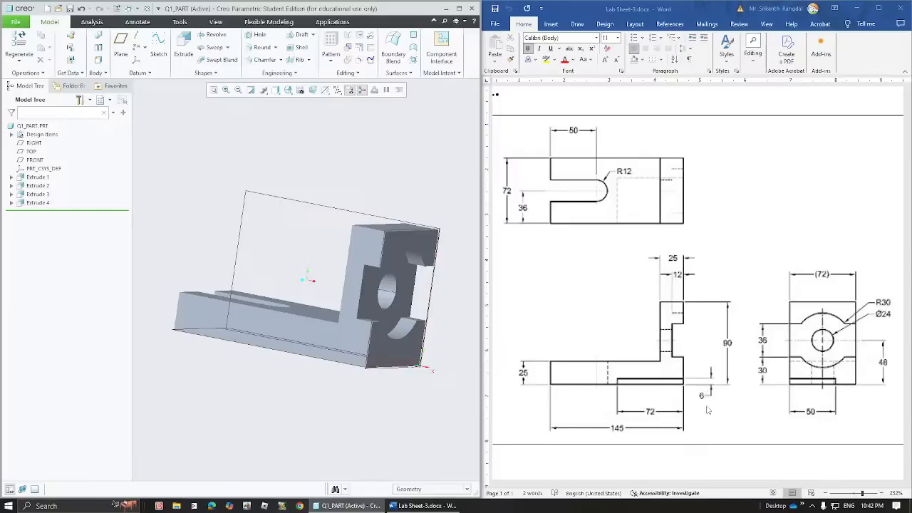
pyautogui.moveTo(396, 343); pyautogui.dragTo(381, 305, button='middle')
pyautogui.click(335, 309)
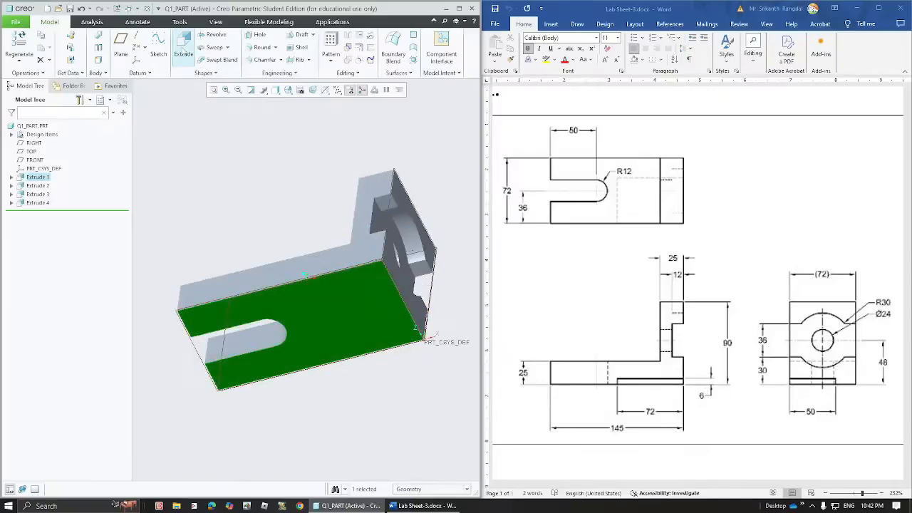
# - Start Extrude 5 on the bottom face and draw a corner rectangle from the face's top-right corner
pyautogui.click(184, 54)
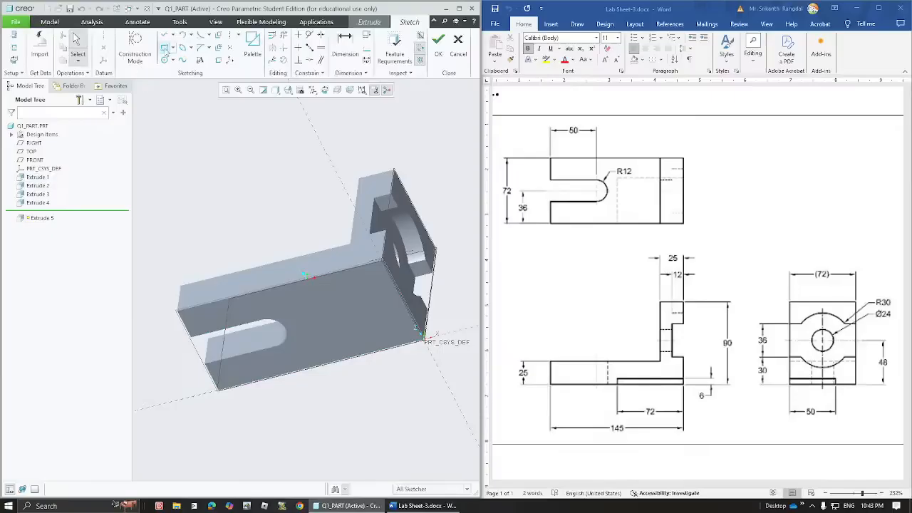
pyautogui.click(324, 90)
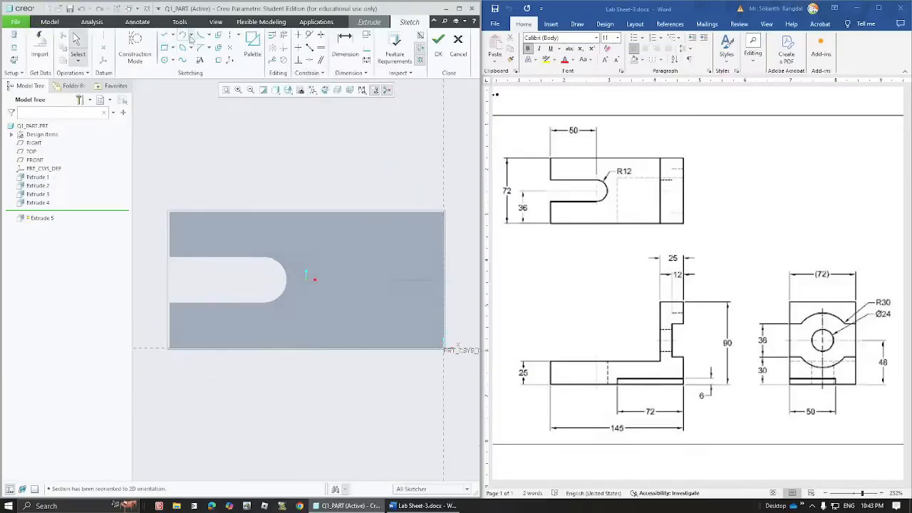
pyautogui.click(165, 47)
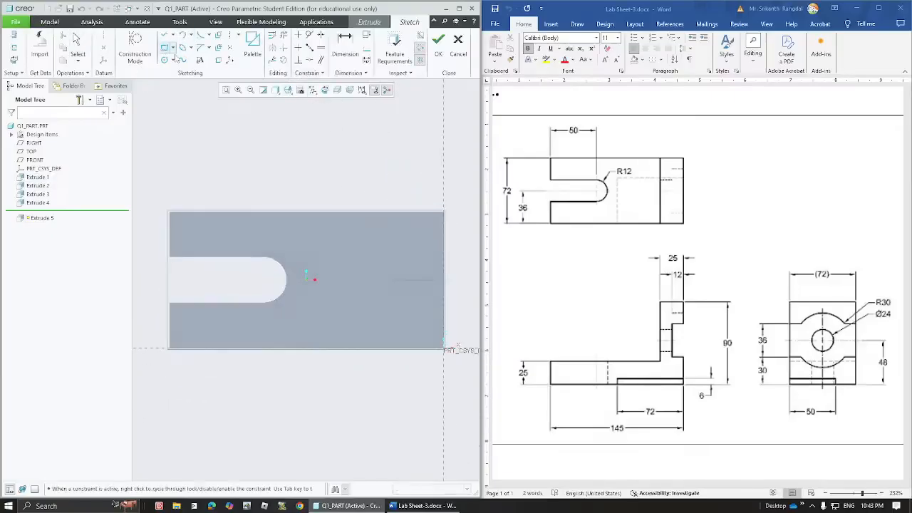
pyautogui.click(442, 213)
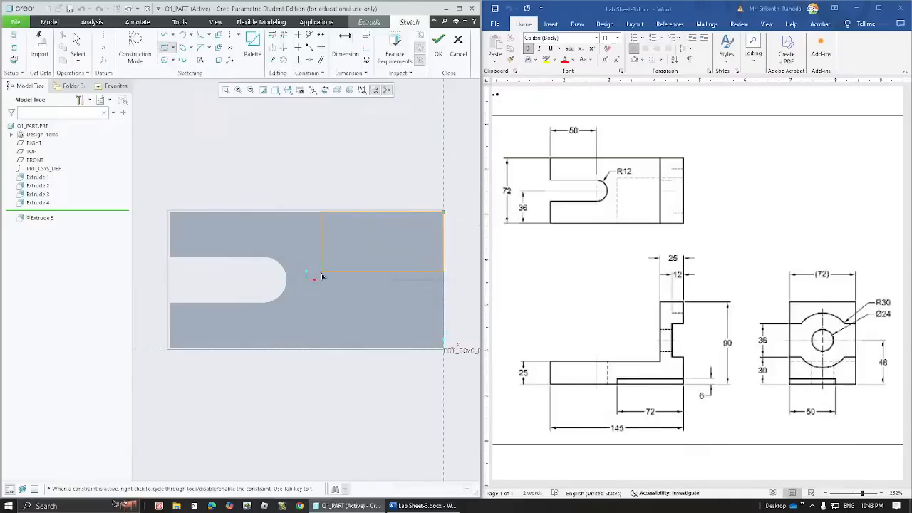
pyautogui.click(322, 308)
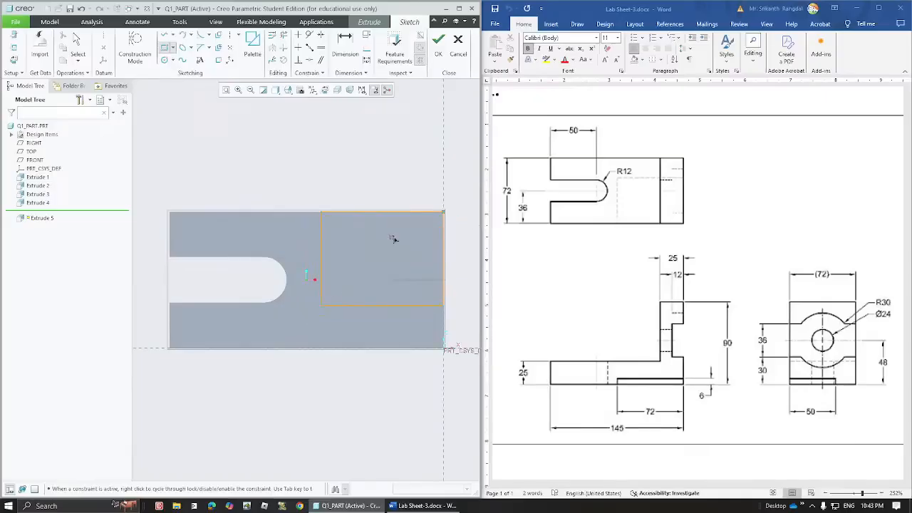
pyautogui.middleClick(400, 186)
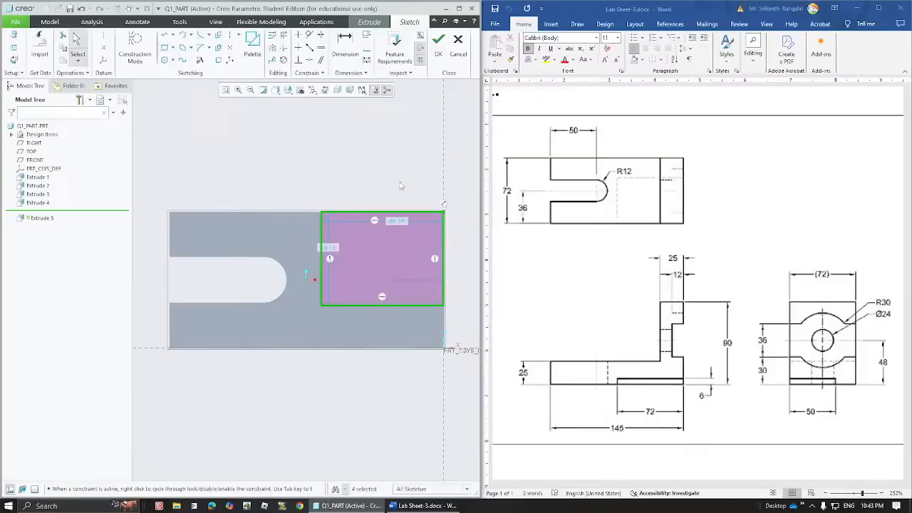
# - Set the rectangle's width to 72 and height to 50
pyautogui.doubleClick(395, 221)
pyautogui.write('7')
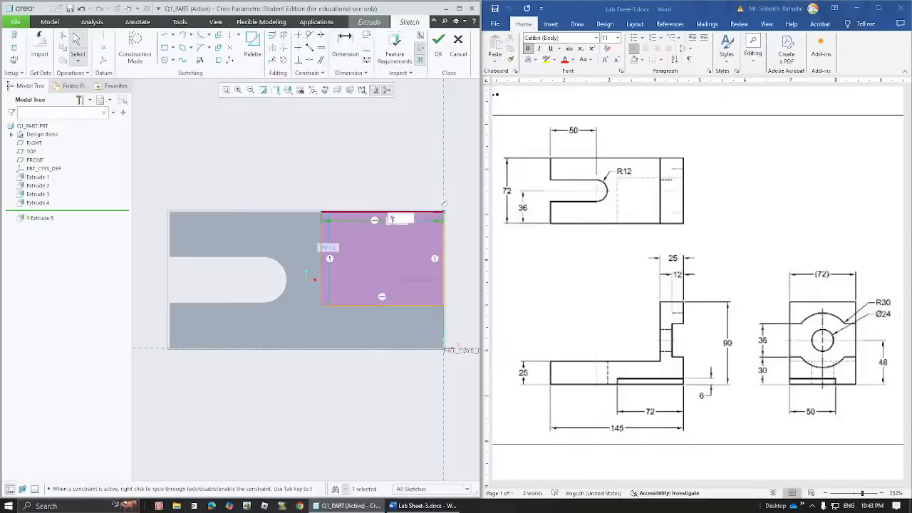
pyautogui.write('2')
pyautogui.press('Return')
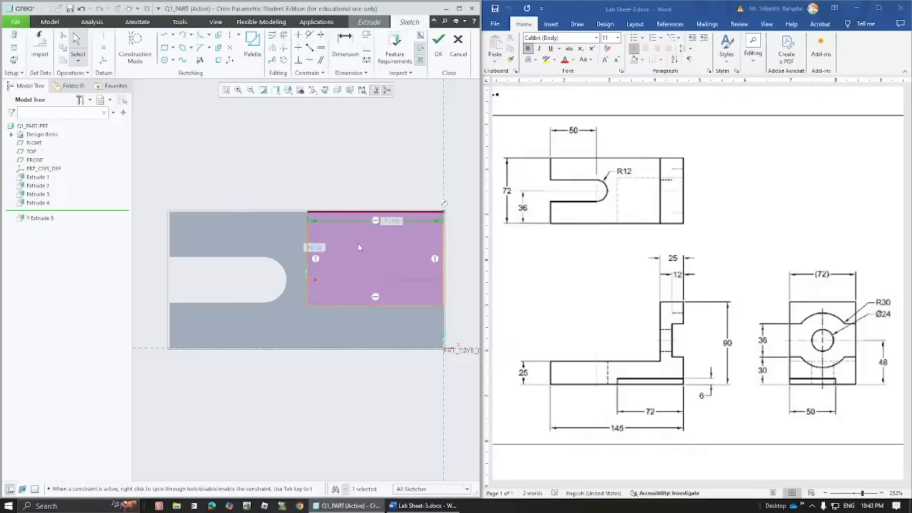
pyautogui.doubleClick(317, 249)
pyautogui.write('50')
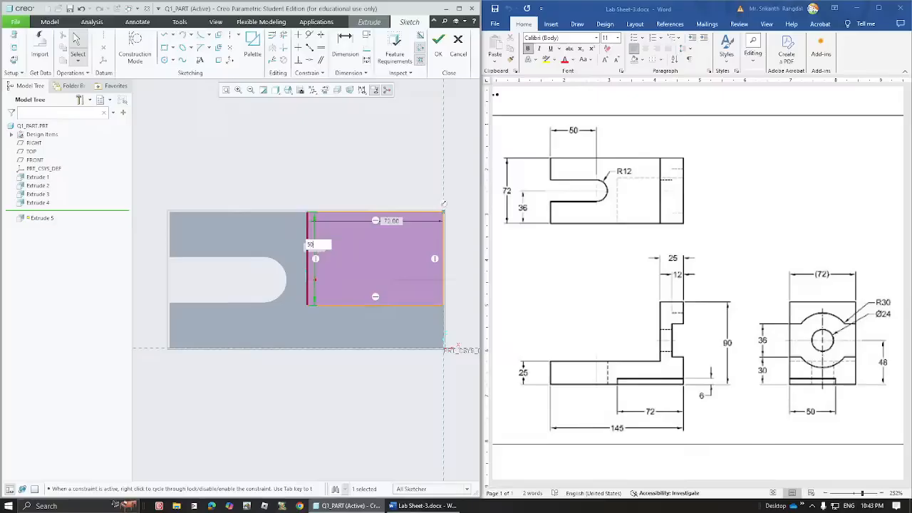
pyautogui.press('Return')
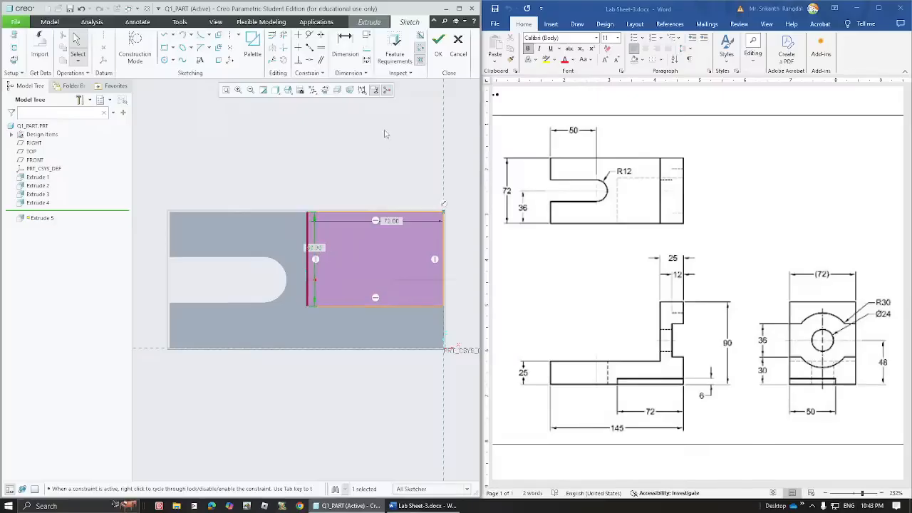
# - Accept the rectangle sketch and finish Extrude 5 as a 6.00-deep material-removing cut into the base's underside
pyautogui.click(439, 55)
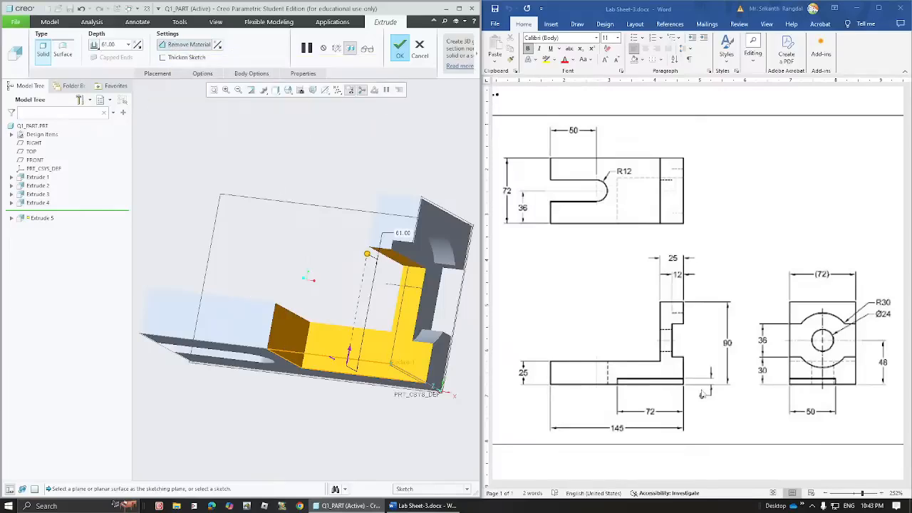
pyautogui.doubleClick(123, 45)
pyautogui.write('6')
pyautogui.press('Return')
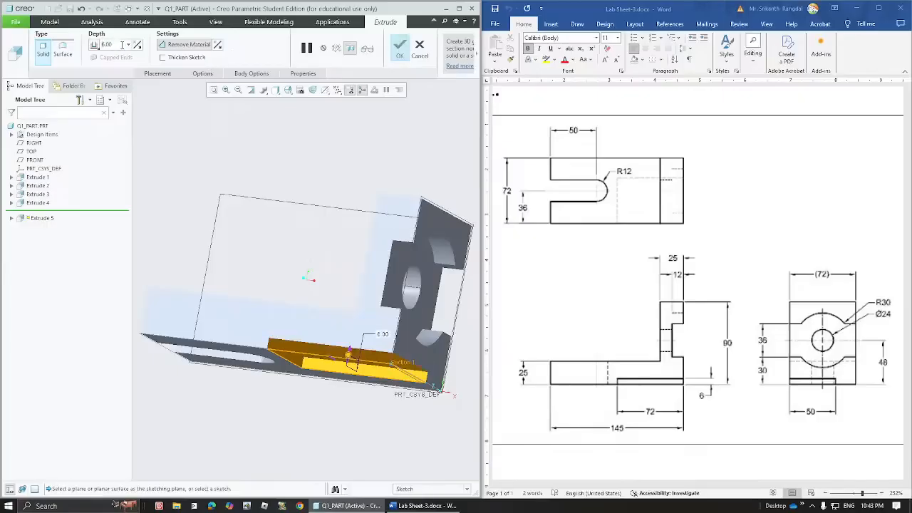
pyautogui.click(401, 47)
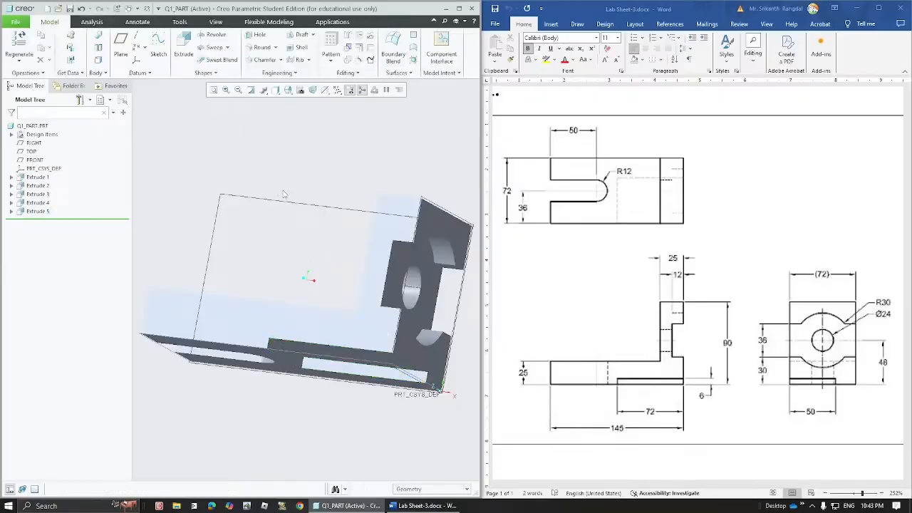
pyautogui.moveTo(325, 214); pyautogui.dragTo(310, 242, button='middle')
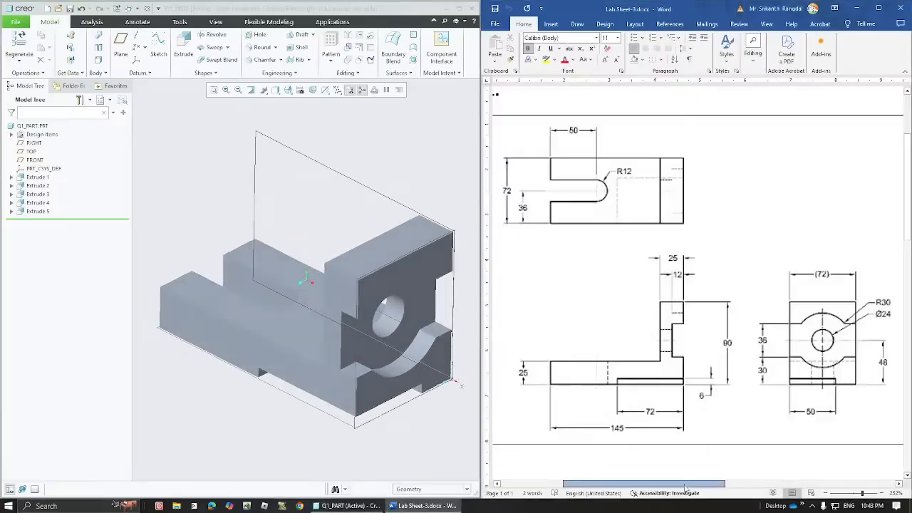
# - Uncheck Select All in the Datum Display Filters so only the solid five-feature bracket shows
pyautogui.moveTo(701, 486); pyautogui.dragTo(836, 483)
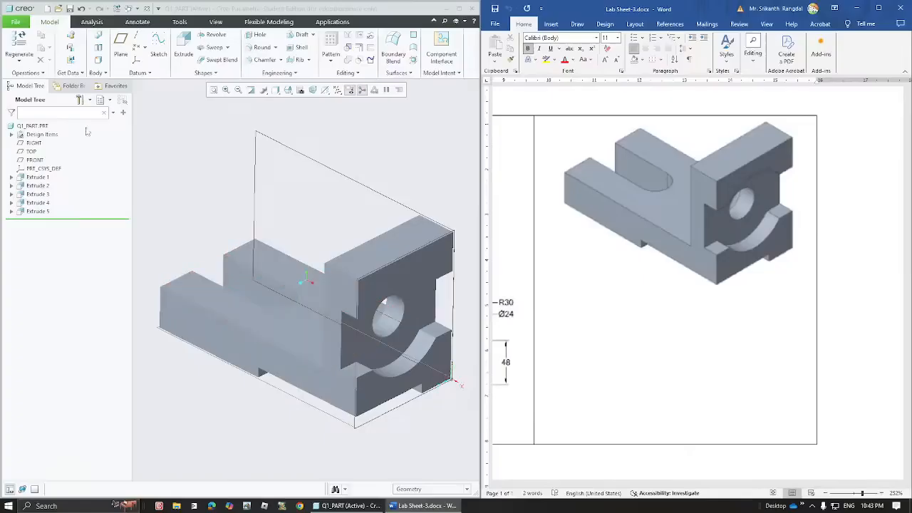
pyautogui.click(338, 90)
pyautogui.click(339, 101)
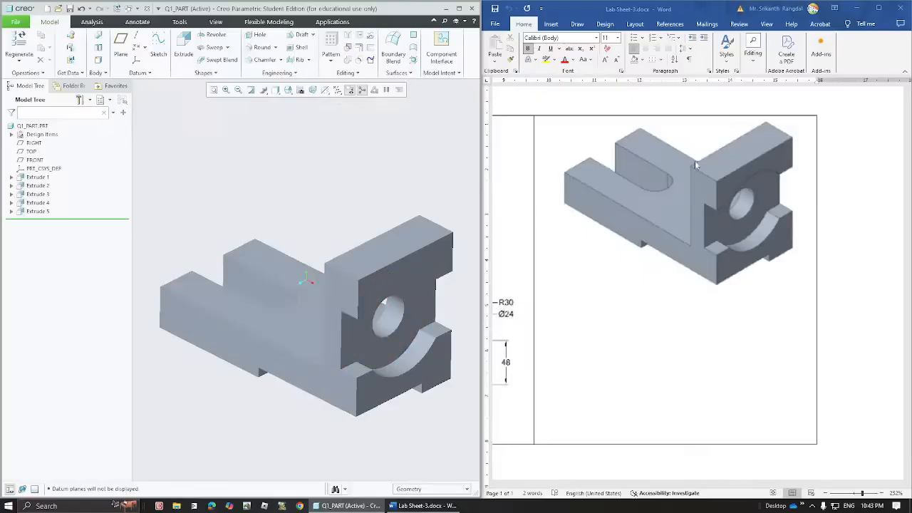
pyautogui.click(662, 432)
pyautogui.moveTo(736, 488)
pyautogui.mouseDown()
pyautogui.moveTo(622, 487)
pyautogui.moveTo(586, 476)
pyautogui.mouseUp()
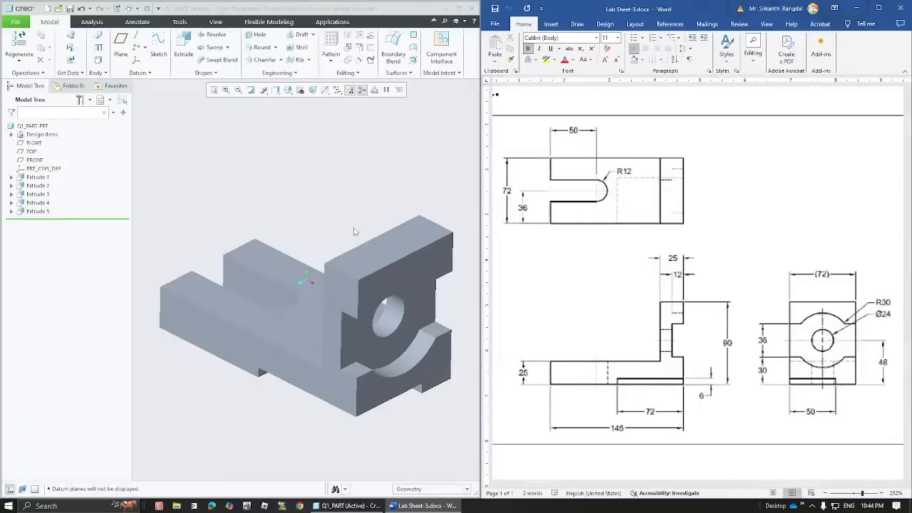